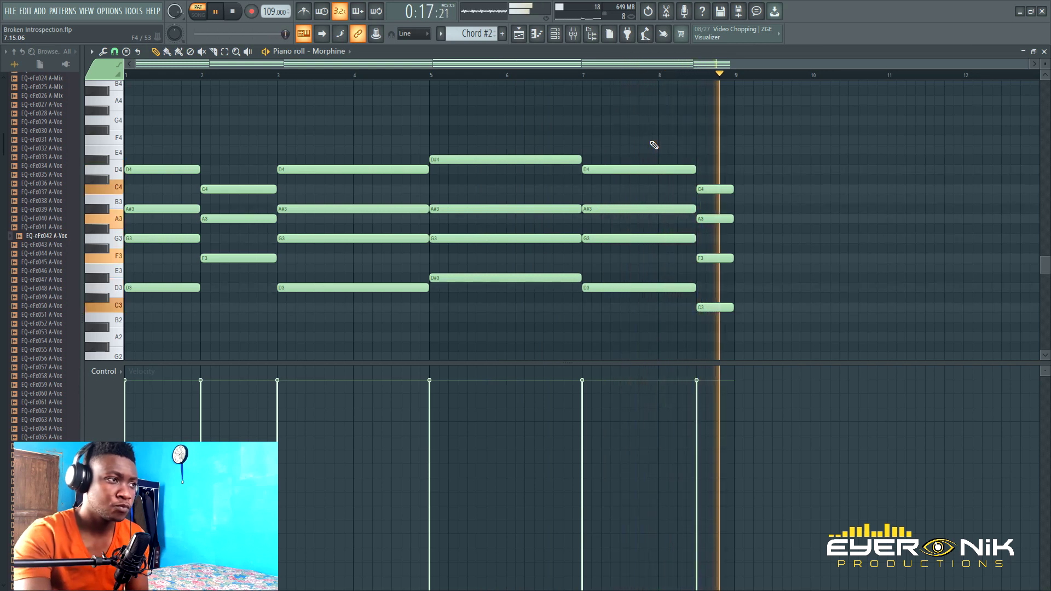
Stop the Chord #2 playback and return to the playlist arrangement.
click(219, 12)
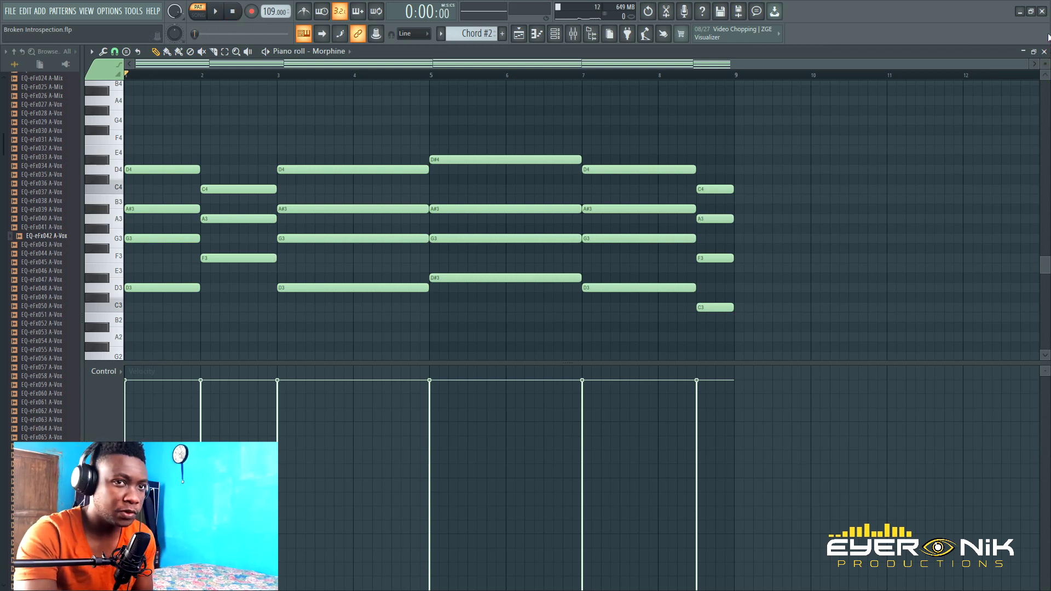
scroll(104, 219, up, 3)
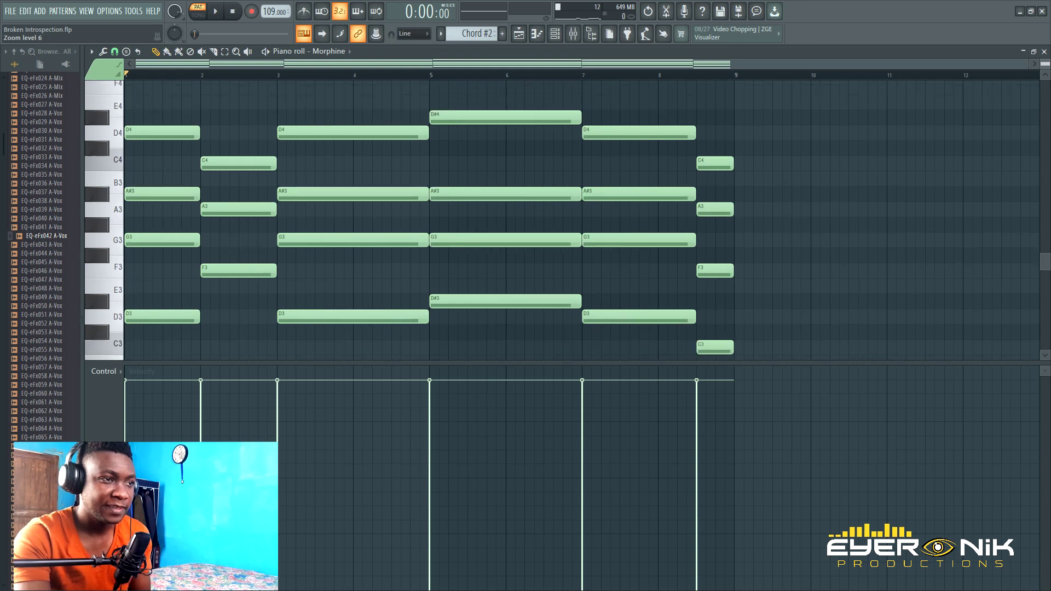
click(519, 35)
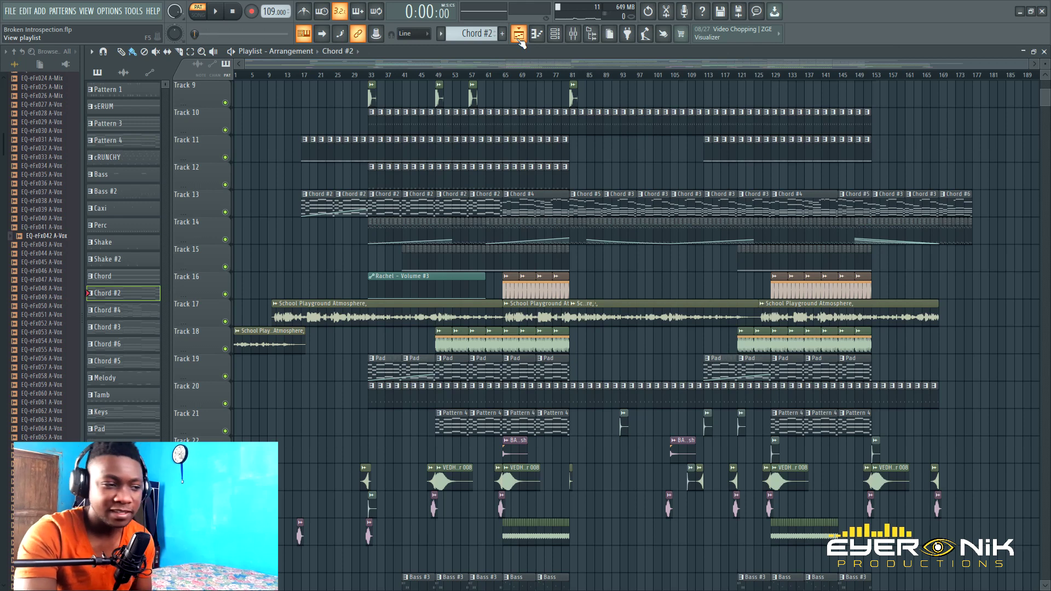
scroll(551, 315, down, 1)
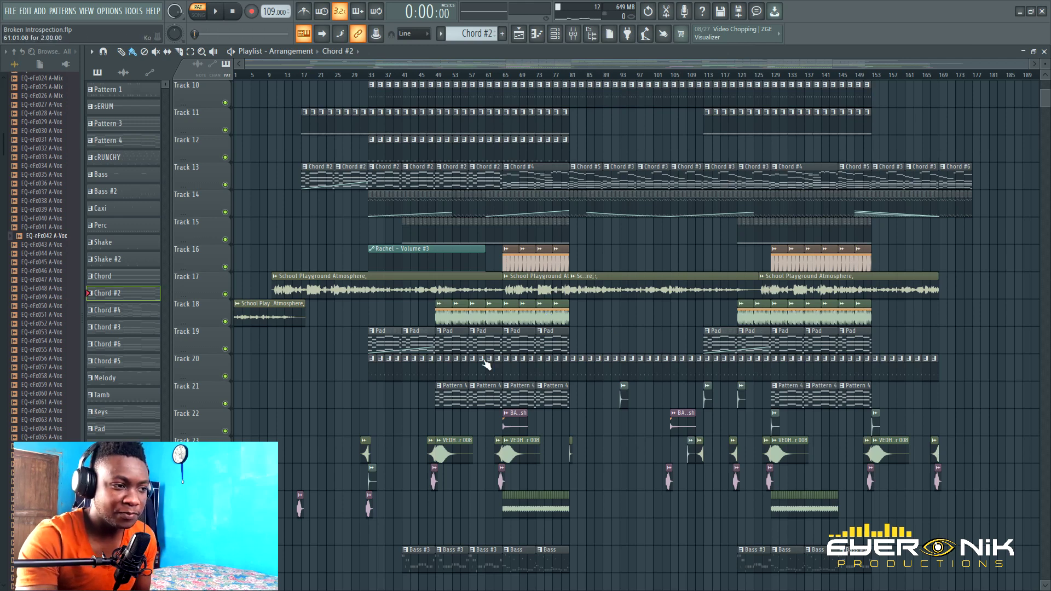
Open a Pad clip on Track 19 in the piano roll and briefly audition its chords from the start.
double_click(447, 344)
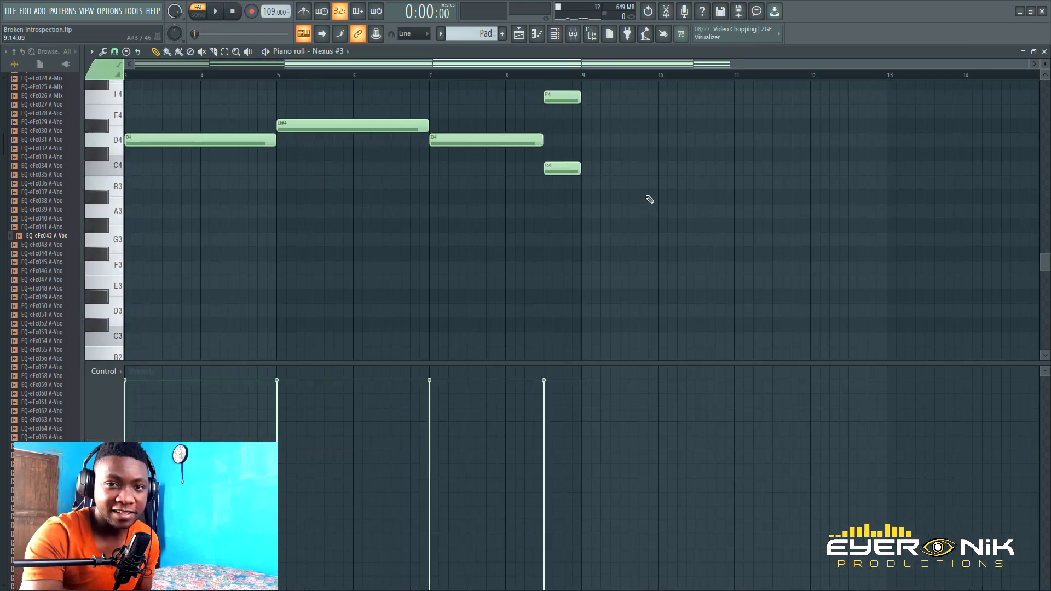
scroll(648, 198, up, 4)
drag(673, 73, 358, 77)
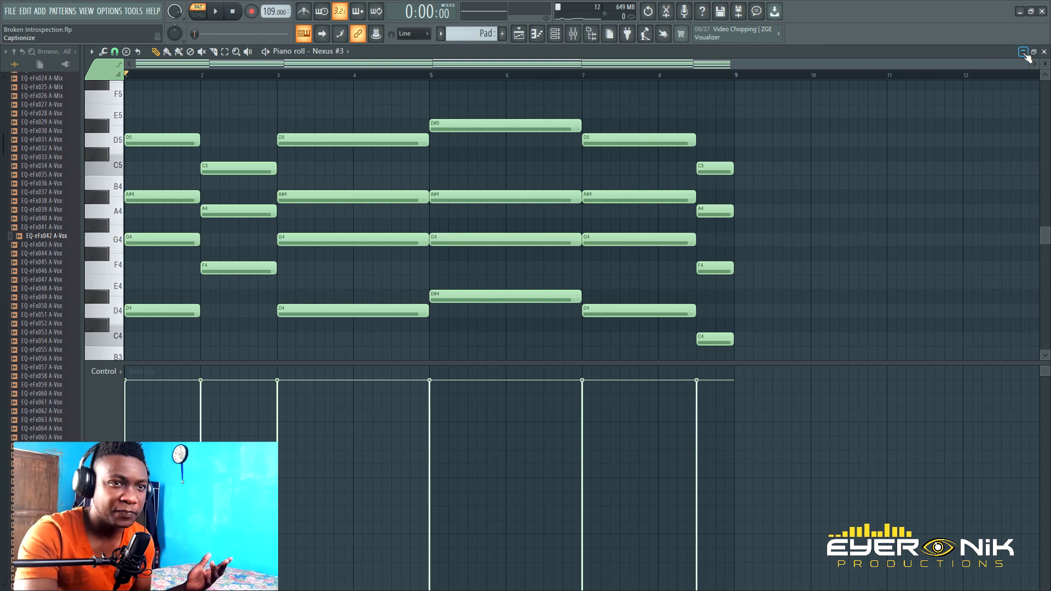
click(220, 11)
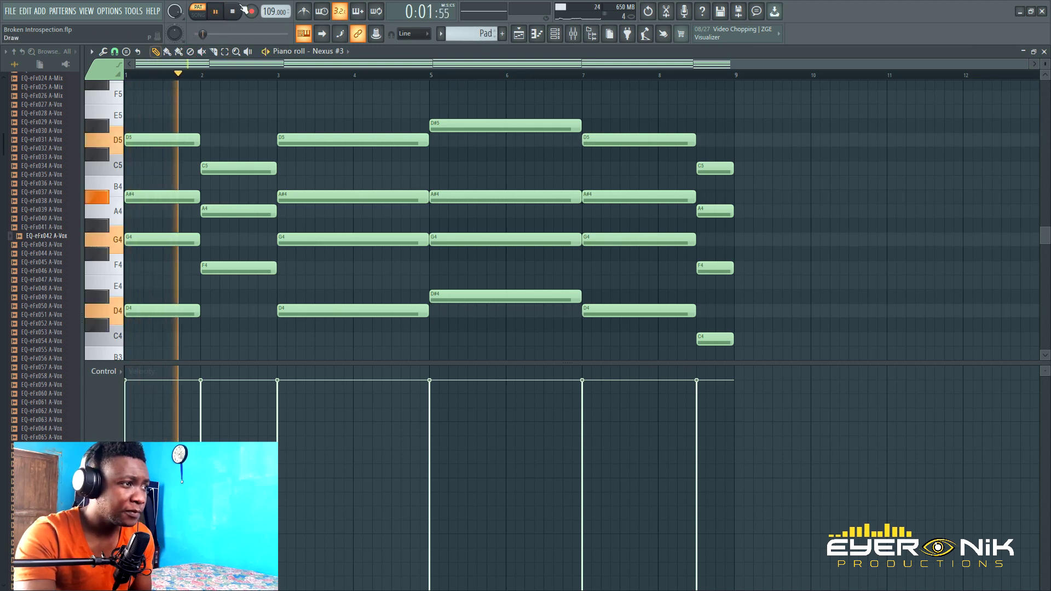
click(233, 11)
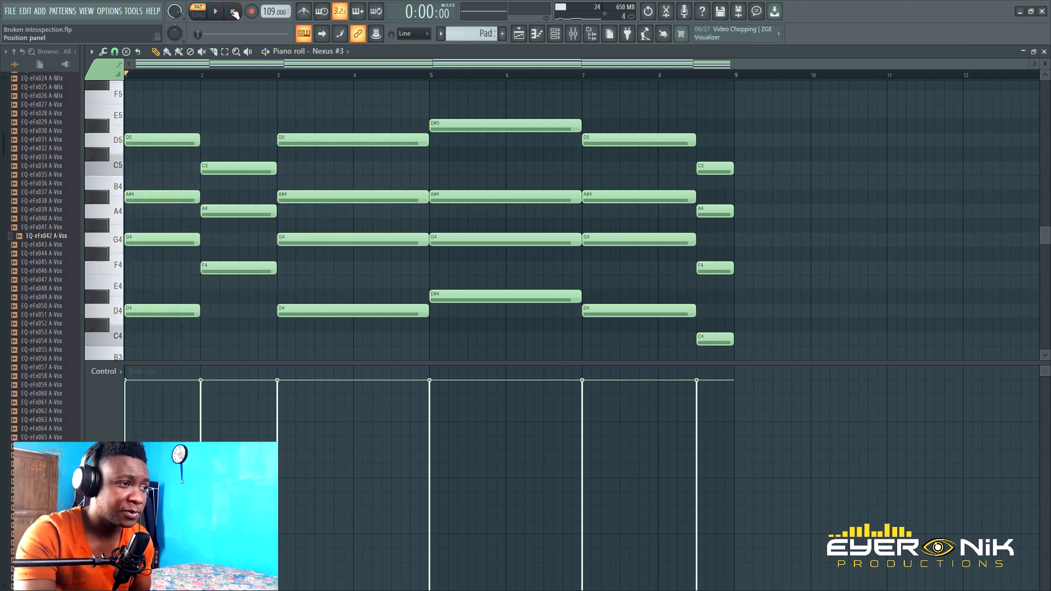
Return to the playlist and start playback of the Pad pattern in pattern mode.
click(526, 35)
scroll(685, 296, down, 3)
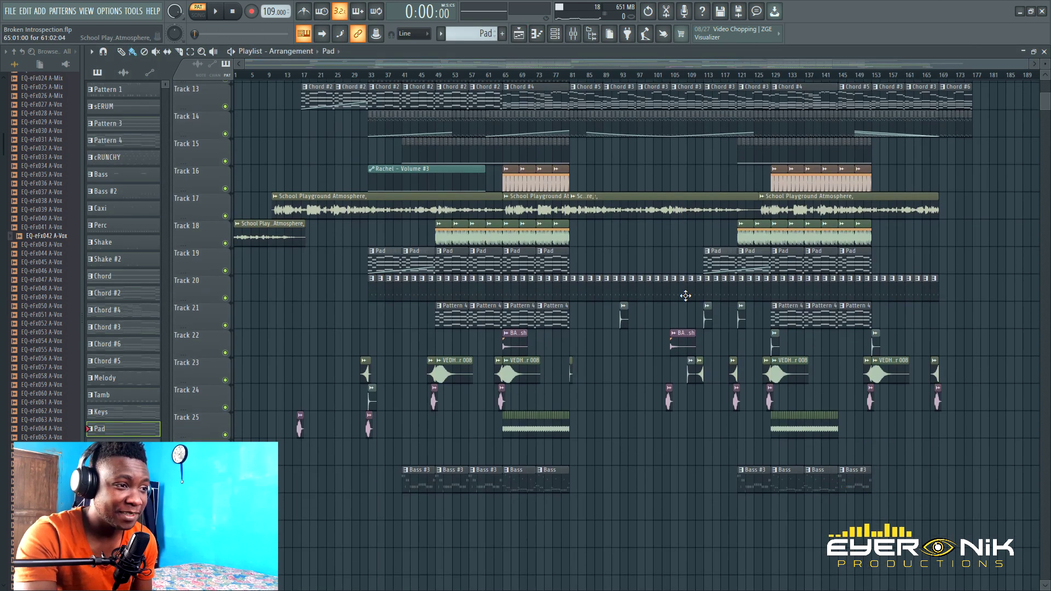
click(449, 76)
click(198, 7)
click(217, 12)
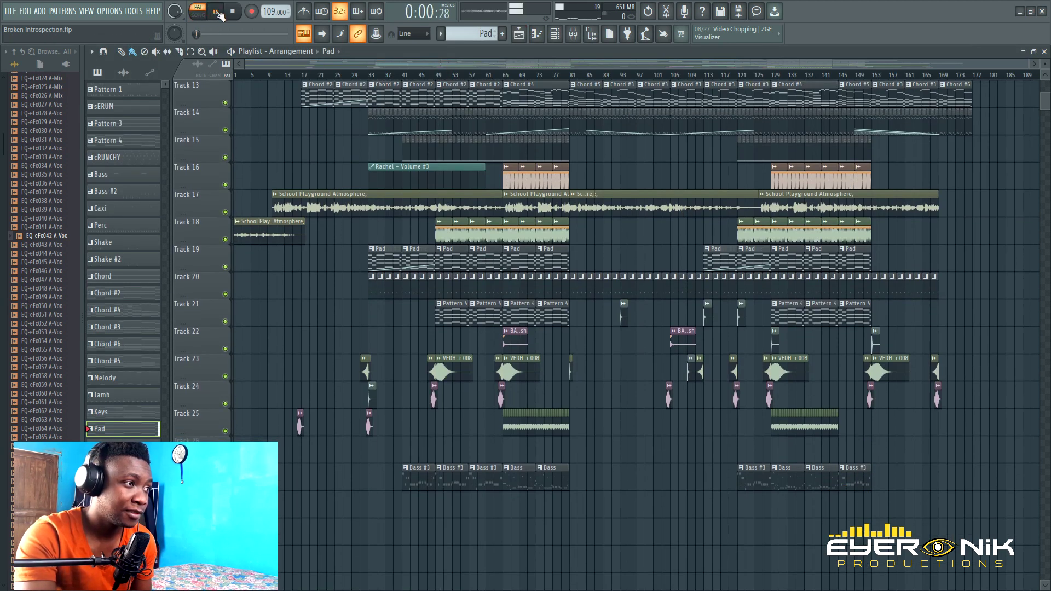
Reopen a Pad clip on Track 19 in the piano roll, follow its notes during playback and stop it.
click(555, 35)
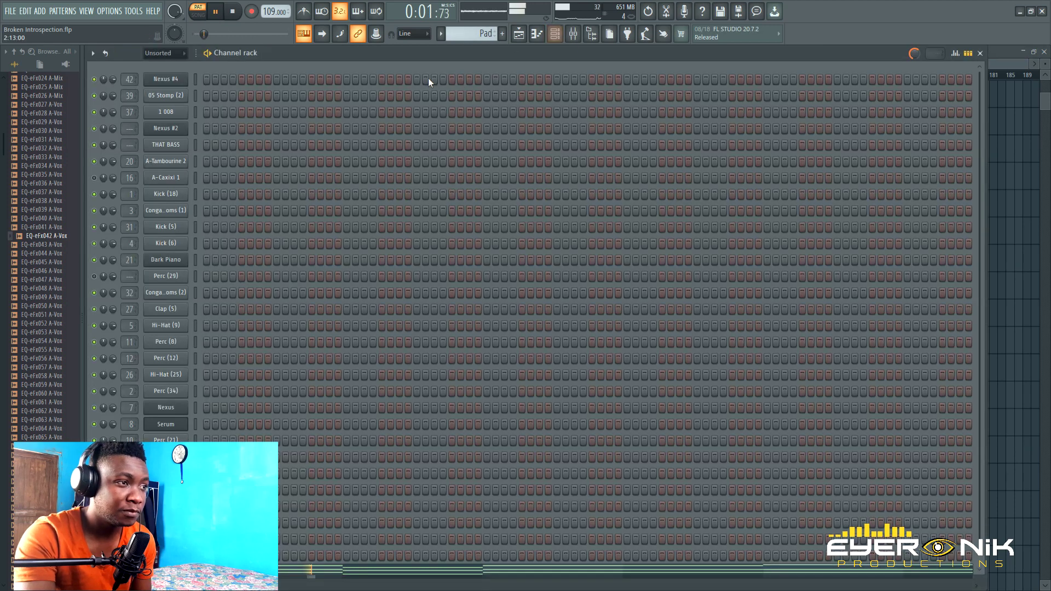
click(520, 35)
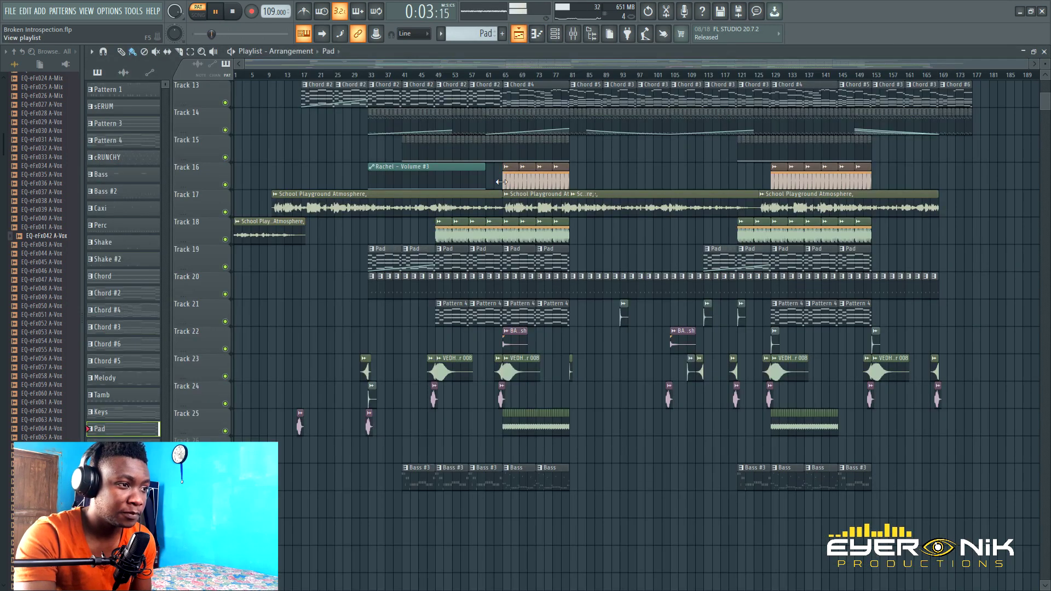
double_click(485, 265)
drag(485, 70, 122, 70)
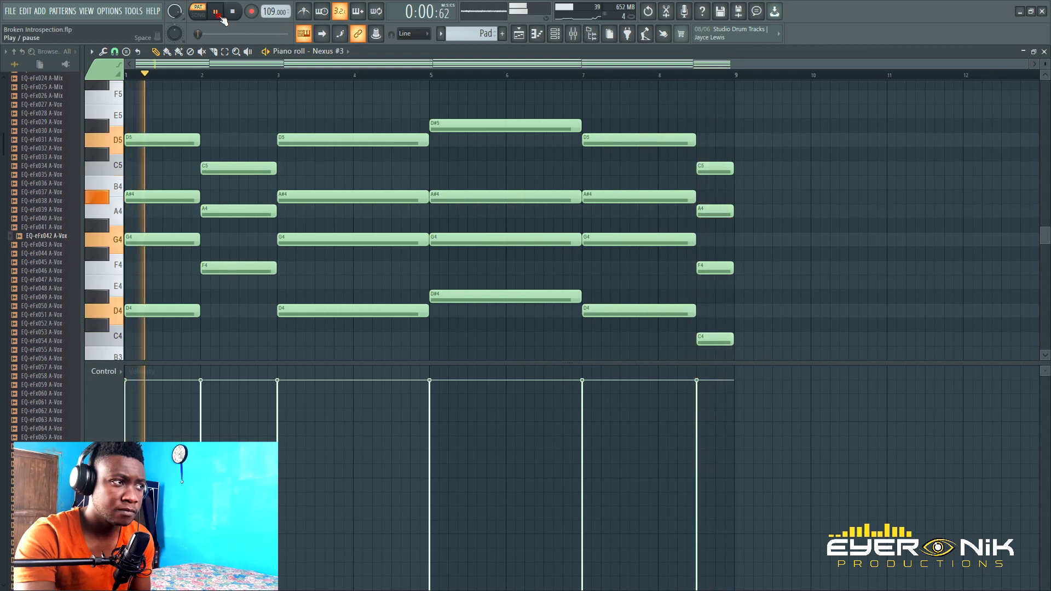
click(219, 14)
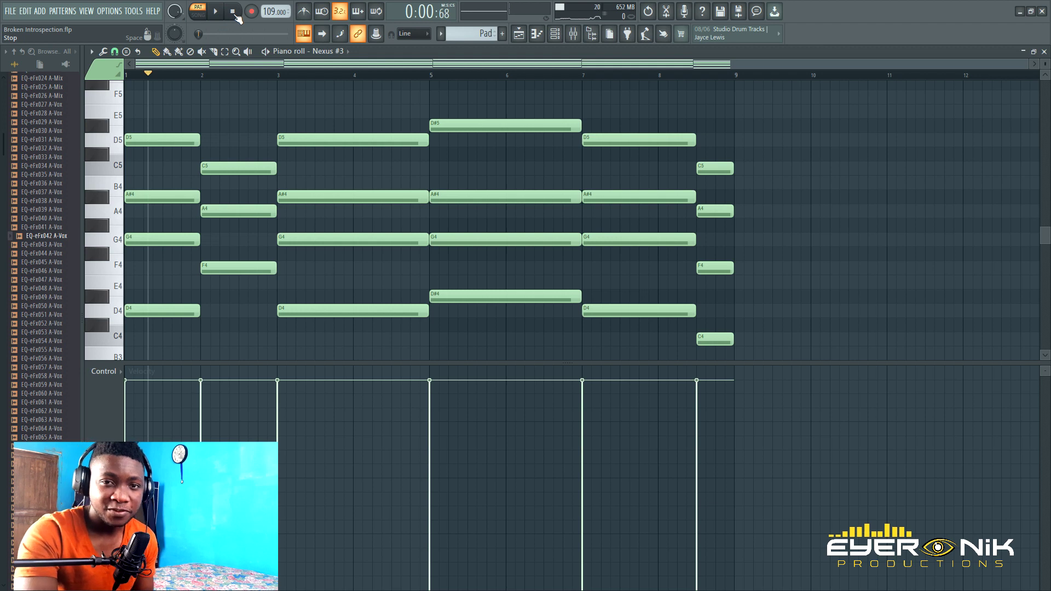
Open the first Chord #4 clip on Track 13 in the piano roll and examine its full range of notes.
click(518, 34)
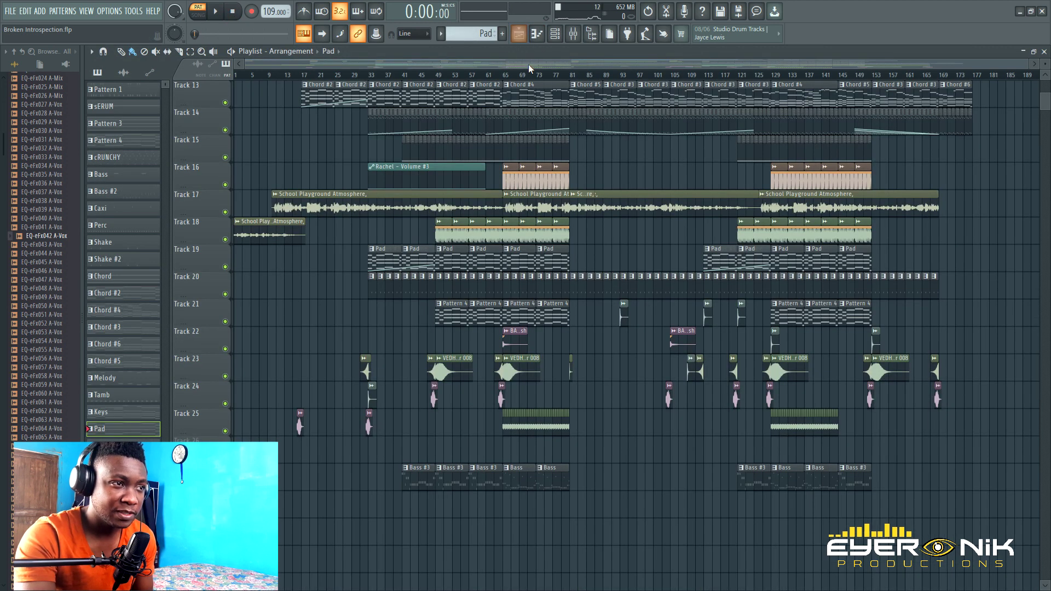
scroll(550, 155, down, 5)
scroll(534, 151, up, 7)
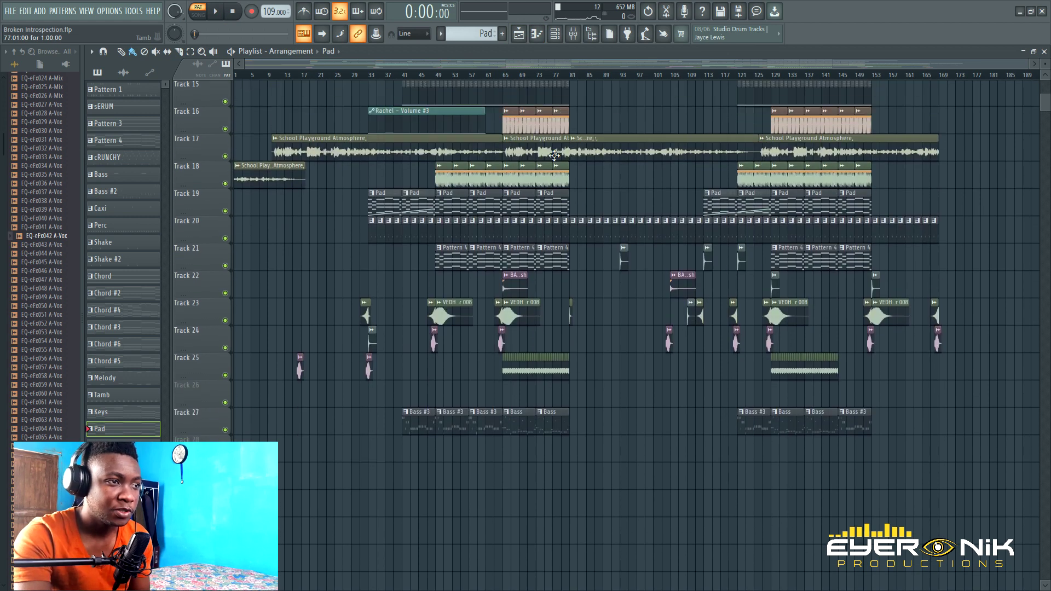
double_click(527, 150)
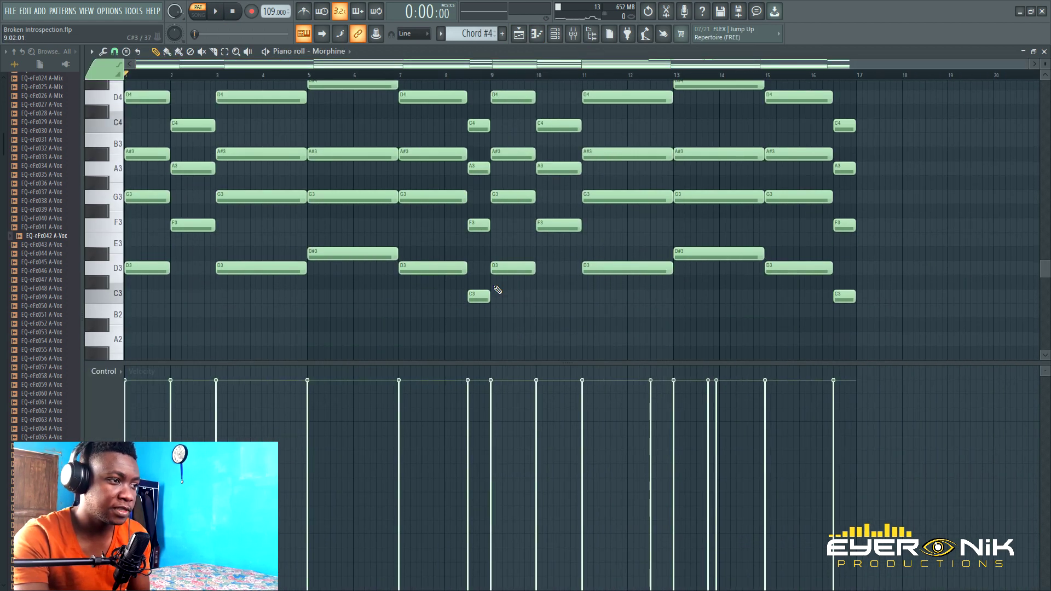
scroll(493, 246, up, 5)
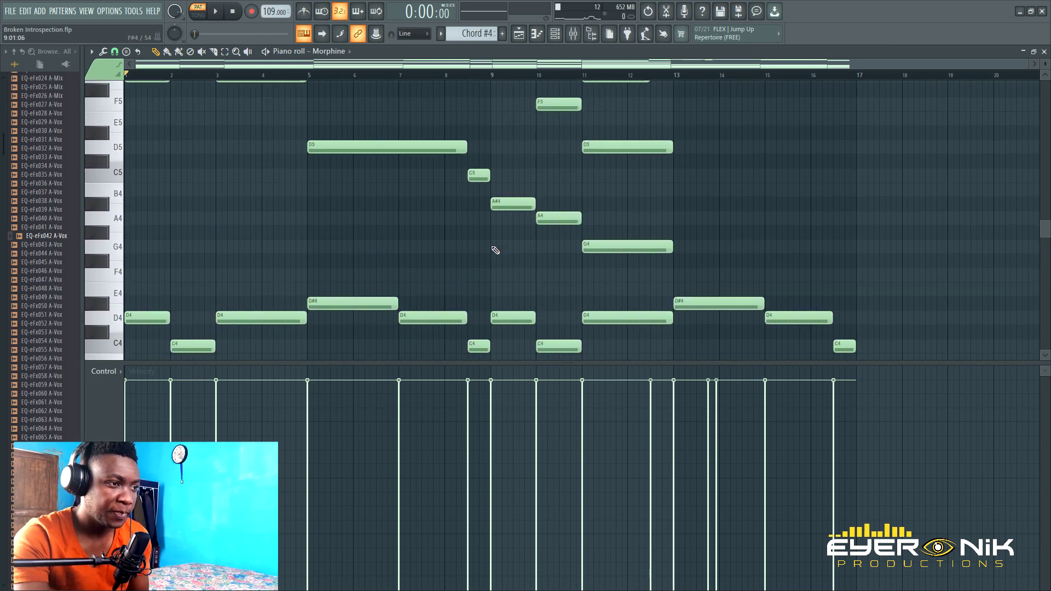
scroll(394, 271, down, 7)
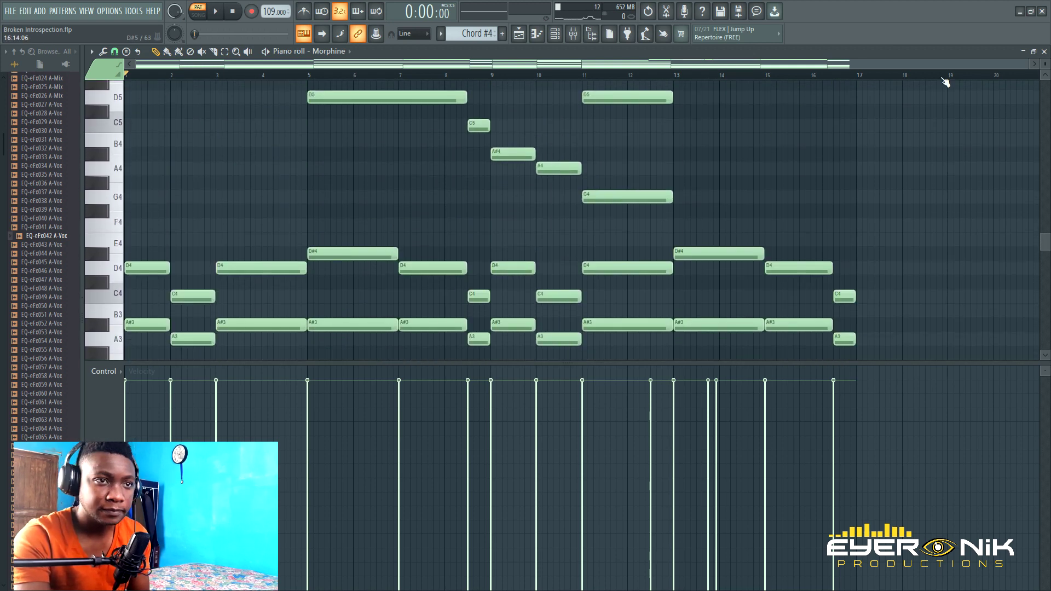
scroll(899, 193, down, 5)
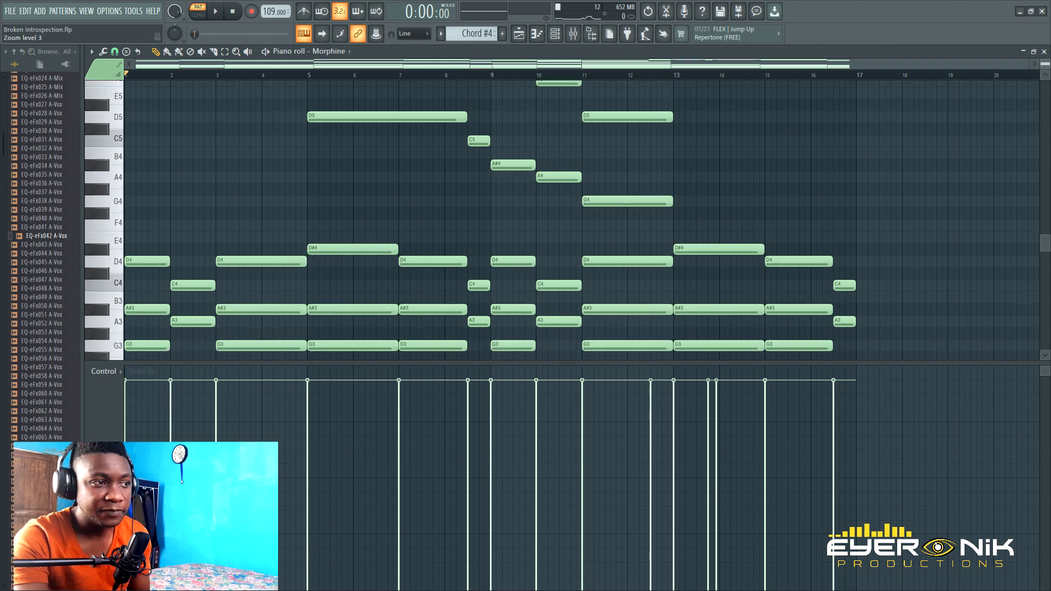
scroll(643, 219, down, 2)
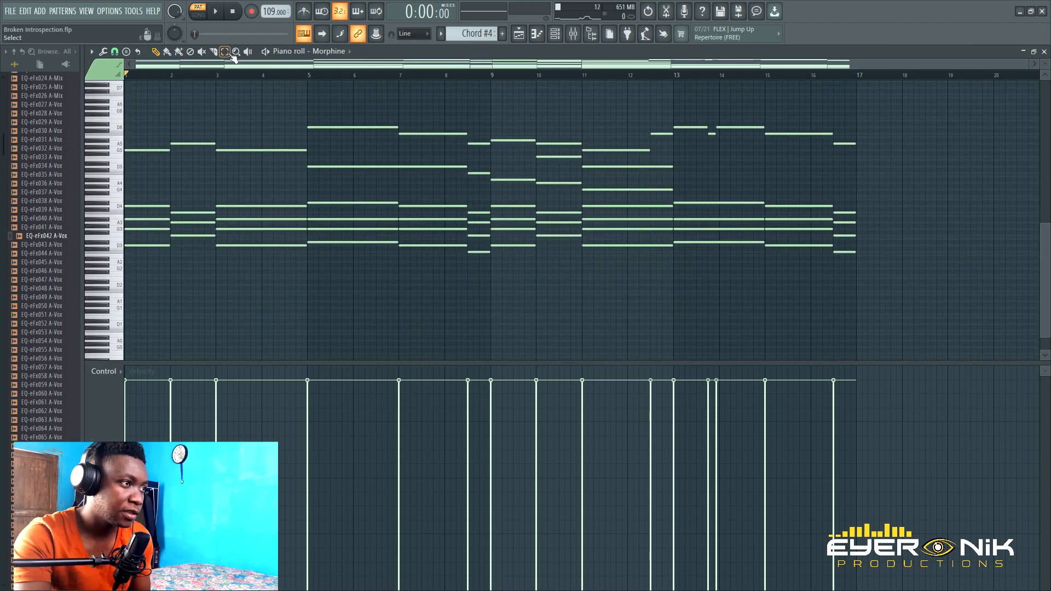
Select the upper melody notes of Chord #4, mute the chord notes from C3 to D#4, and play the melody alone.
drag(107, 116, 108, 191)
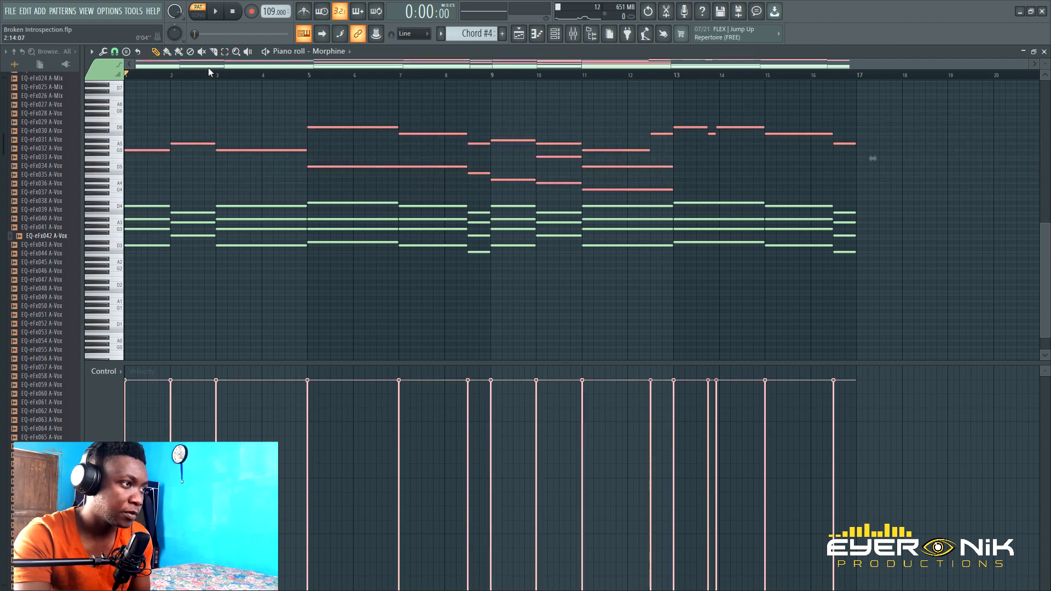
drag(120, 212, 119, 245)
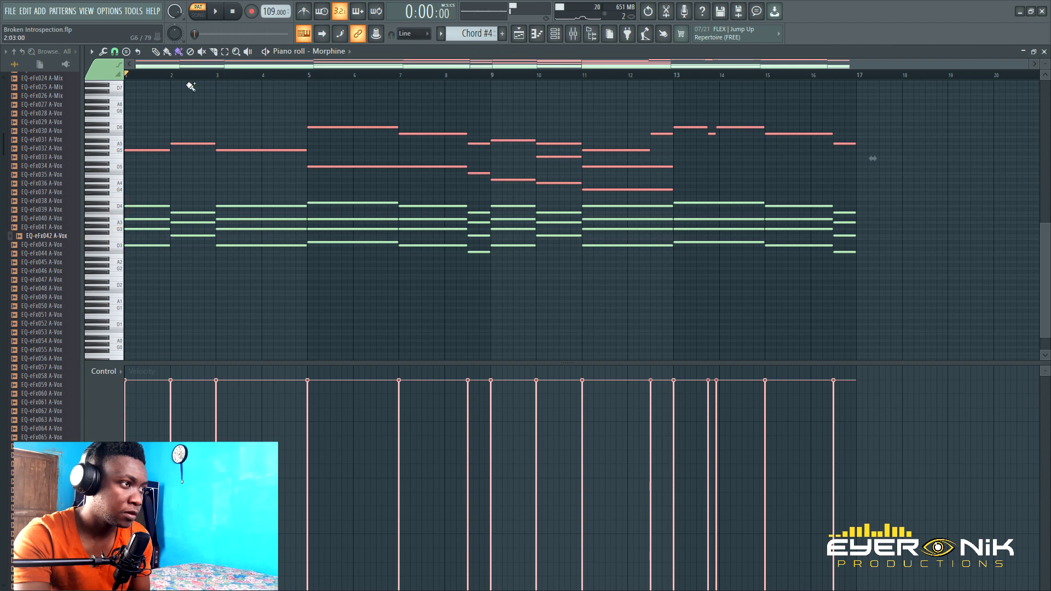
click(116, 206)
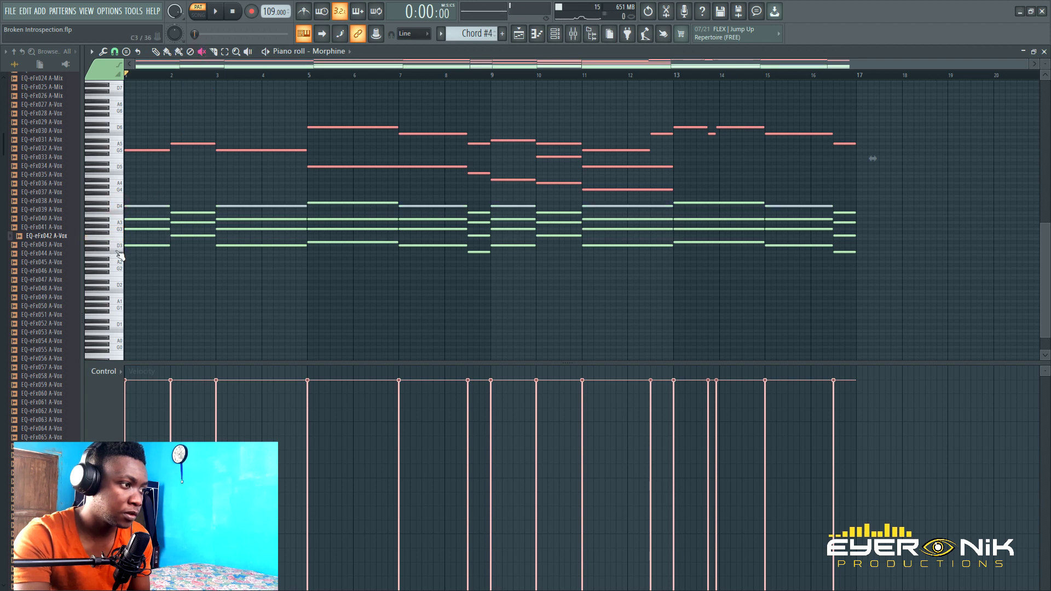
click(119, 247)
click(120, 231)
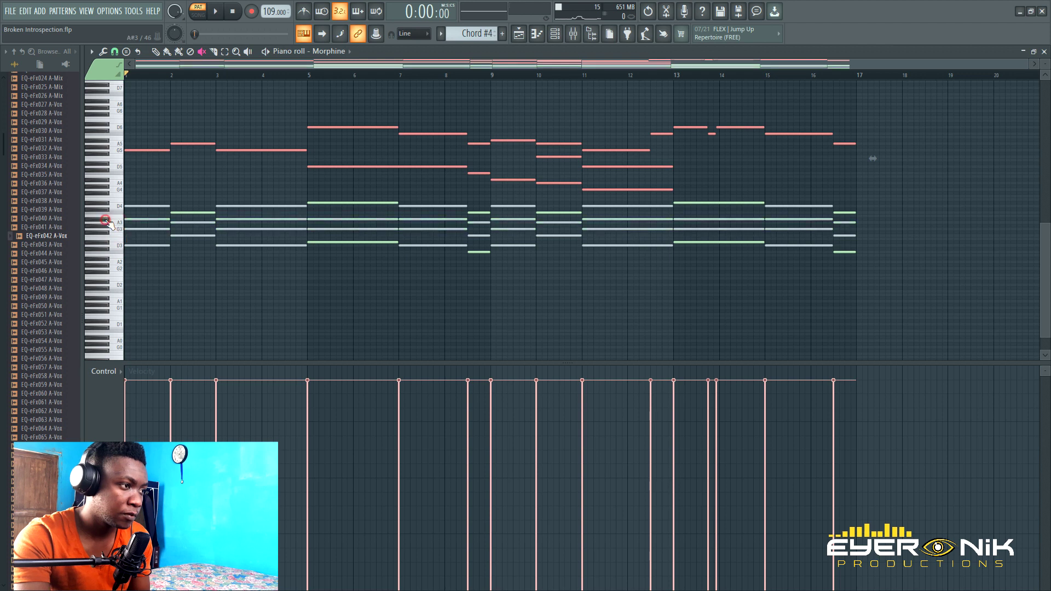
click(117, 206)
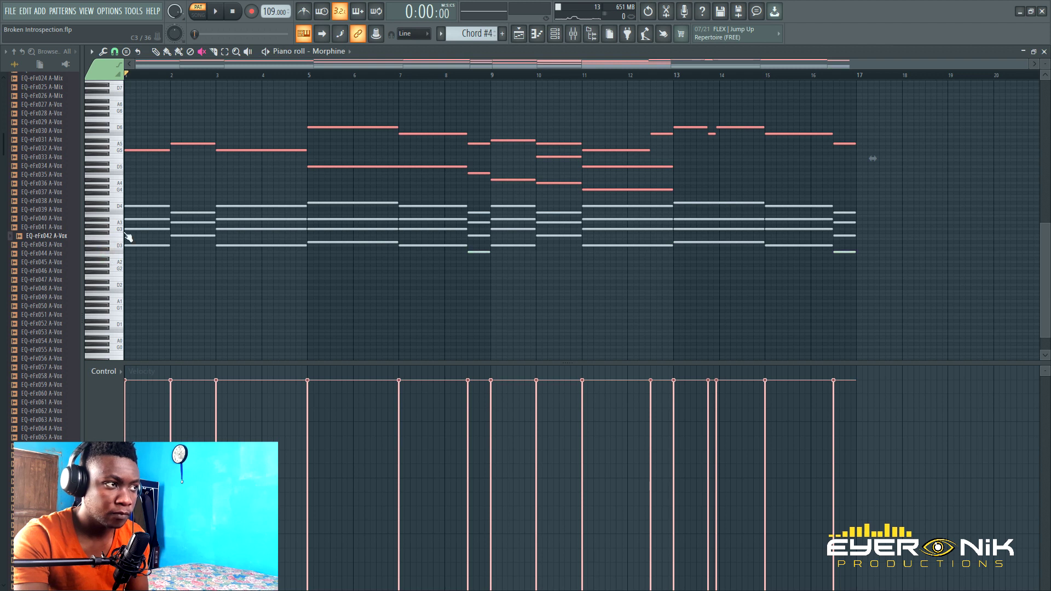
click(218, 13)
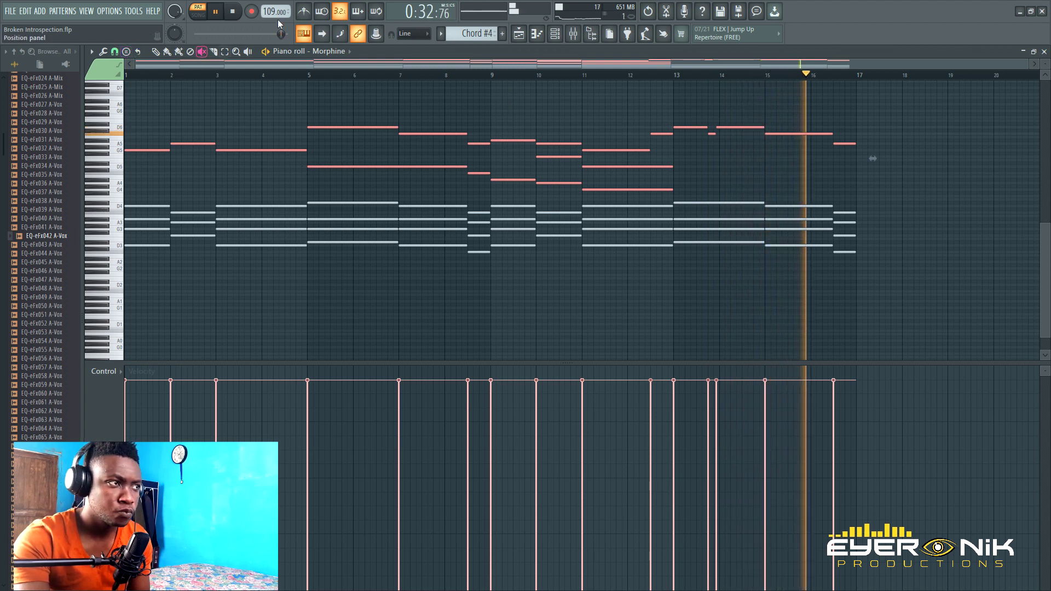
key(space)
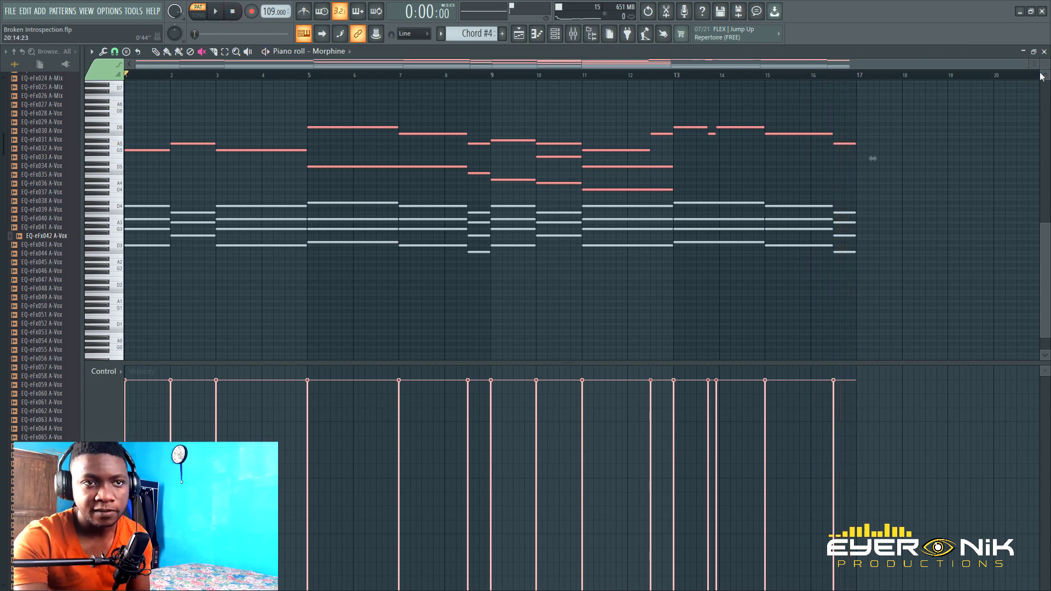
Unmute all the lower chord notes from C3 to D#4 in Chord #4.
scroll(1045, 63, down, 2)
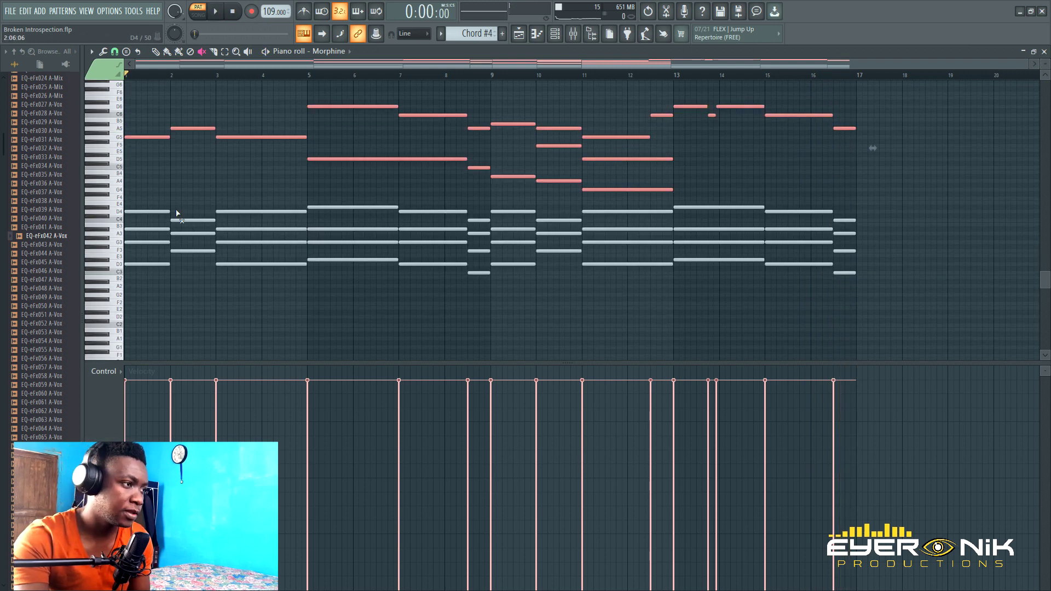
double_click(121, 213)
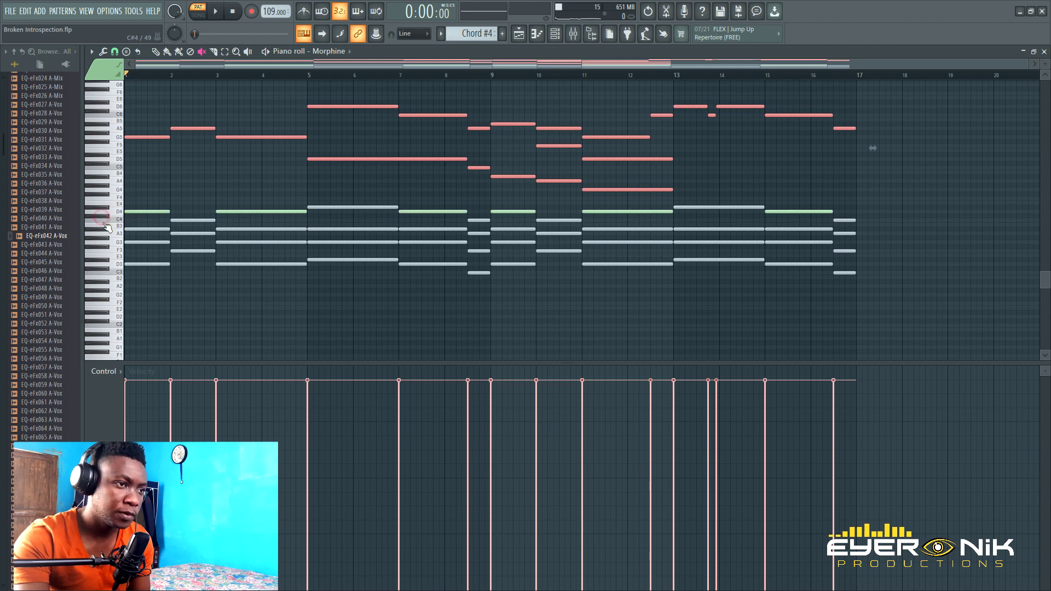
shift+double_click(110, 229)
shift+double_click(118, 243)
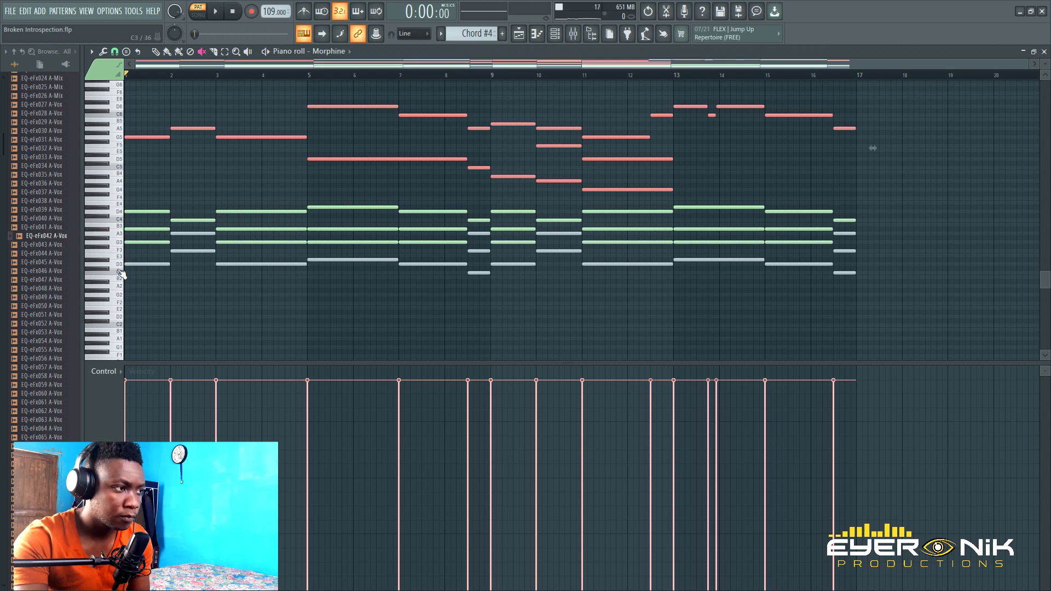
shift+double_click(121, 265)
shift+double_click(120, 251)
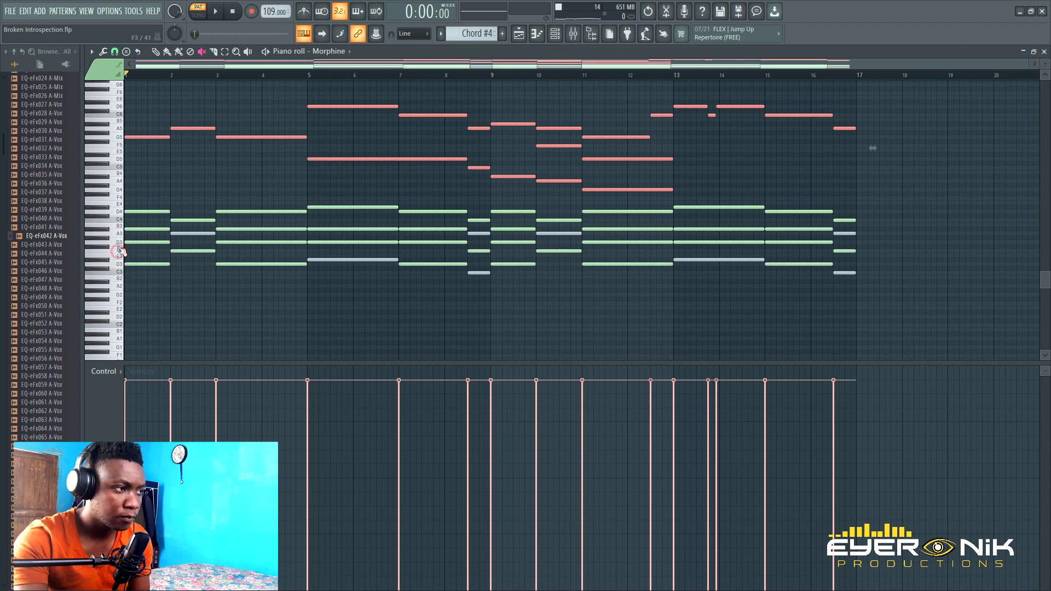
shift+double_click(107, 261)
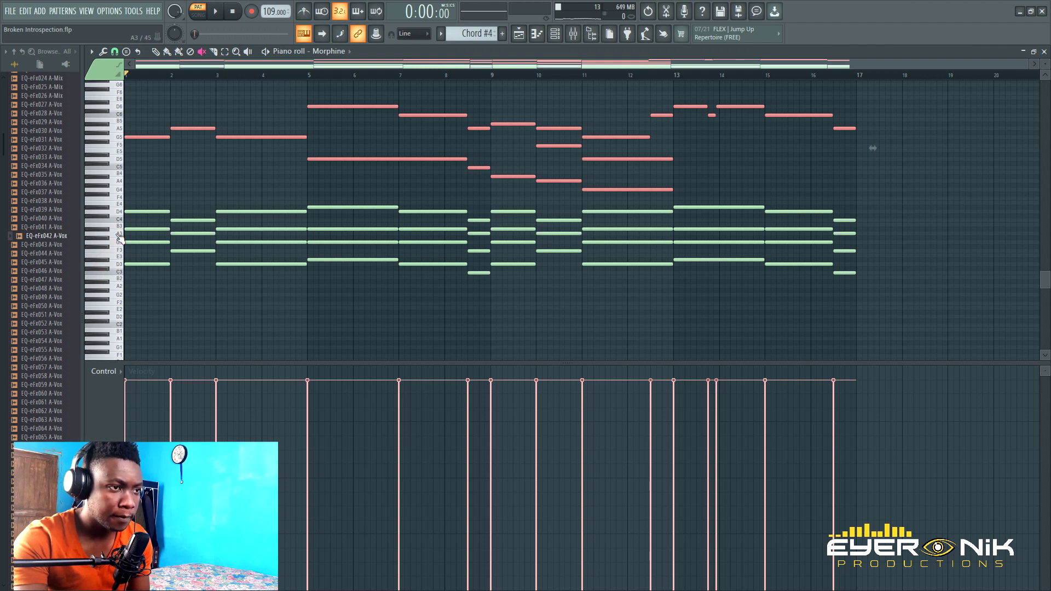
Play Chord #4 with chords and melody together, stop playback and return to the playlist.
key(space)
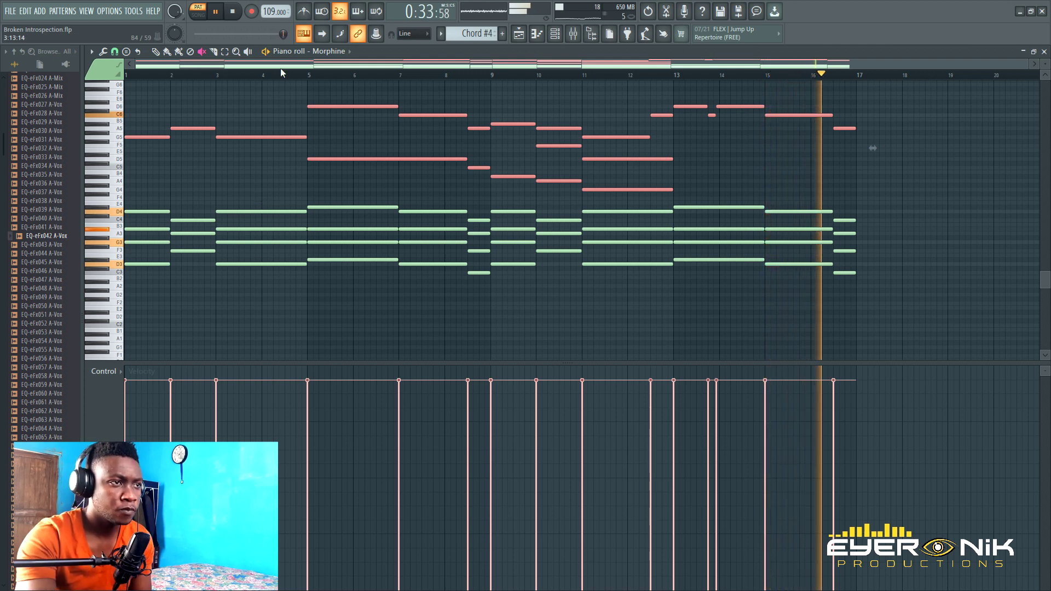
key(F5)
click(232, 11)
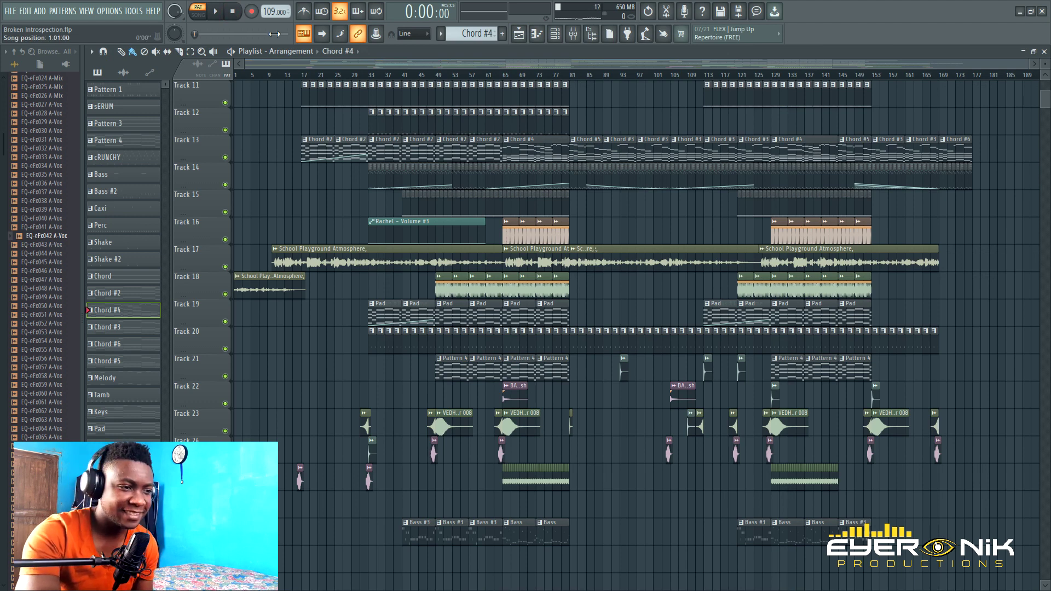
Play the arrangement briefly from bar 81, where the Keys and vocal clips begin, and stop playback.
scroll(469, 298, right, 7)
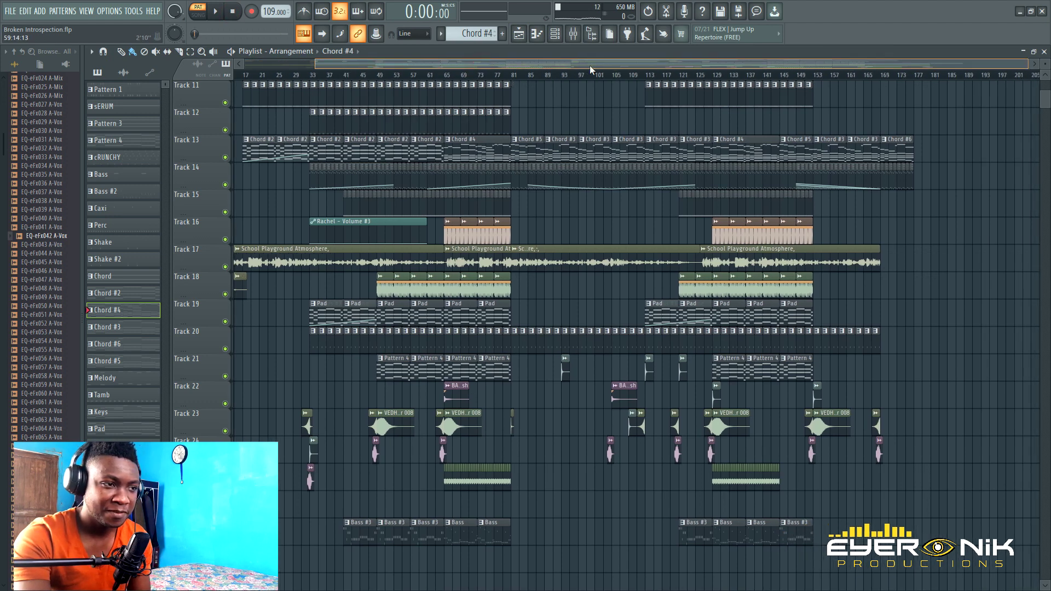
scroll(465, 299, up, 4)
scroll(465, 298, up, 6)
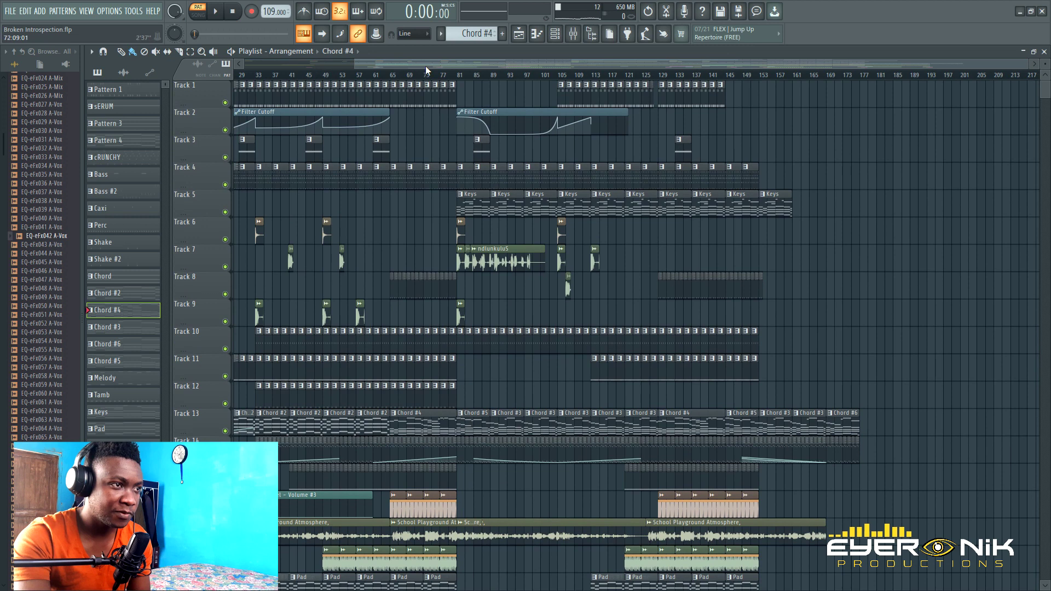
scroll(339, 82, left, 3)
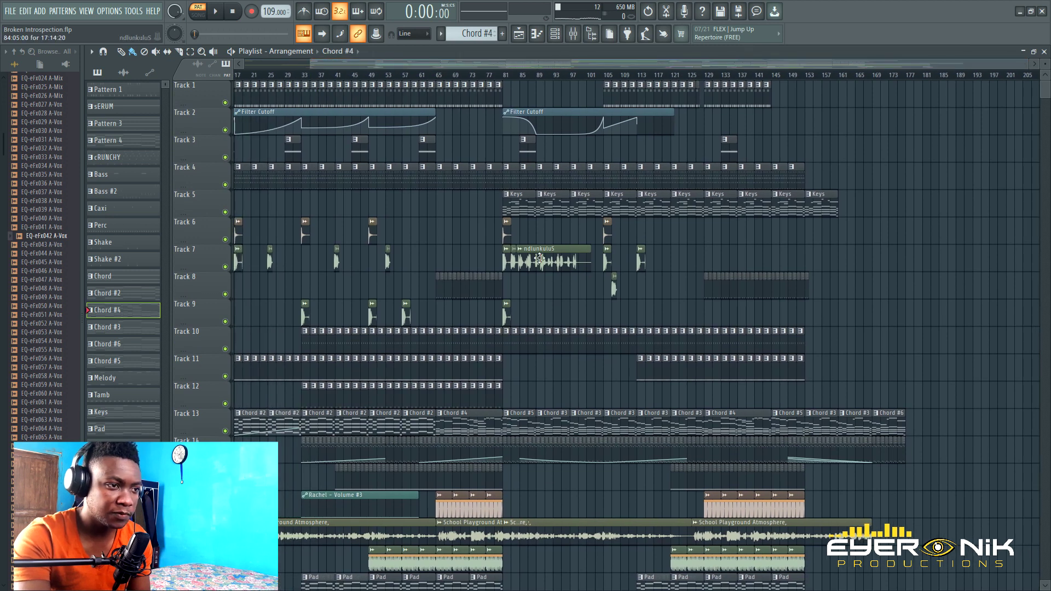
drag(482, 65, 494, 61)
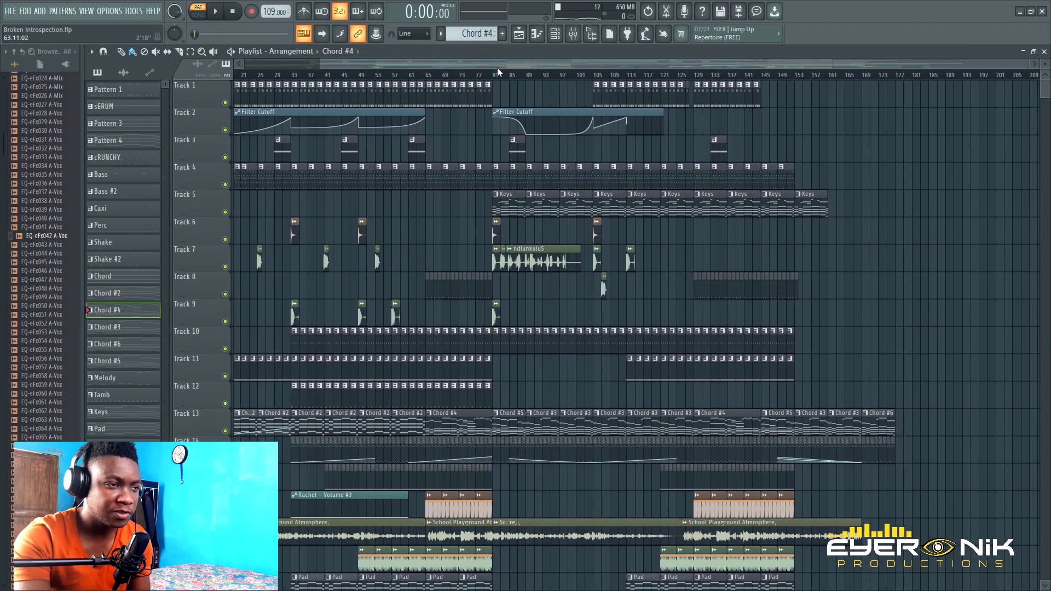
click(495, 75)
click(218, 12)
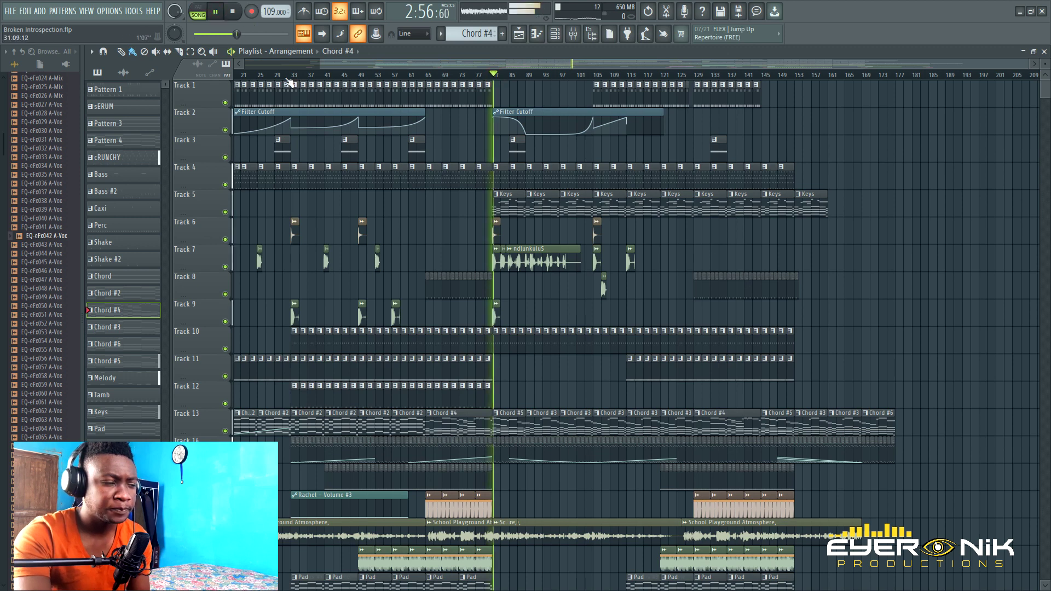
key(space)
click(232, 11)
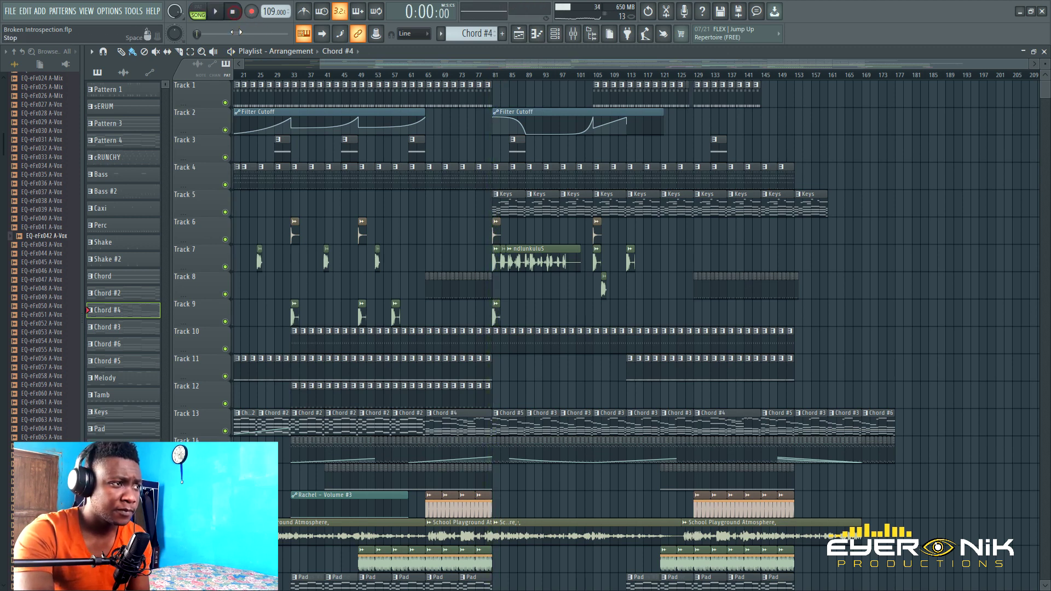
Open the Melody pattern from Track 14 in the piano roll, audition it, check the channel rack, stop playback and return to the playlist.
scroll(430, 254, down, 3)
scroll(602, 198, down, 2)
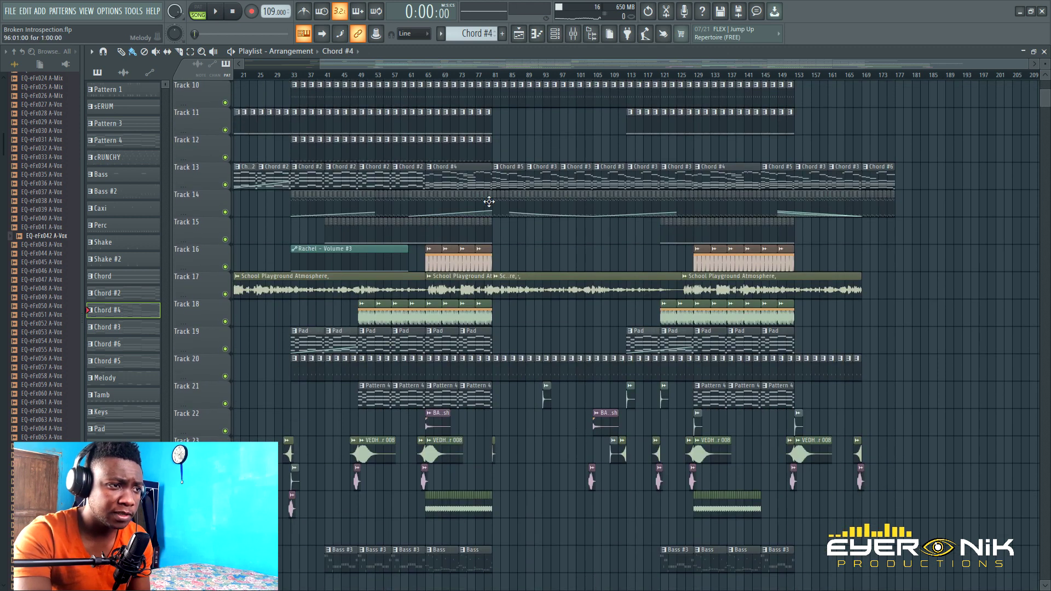
double_click(398, 204)
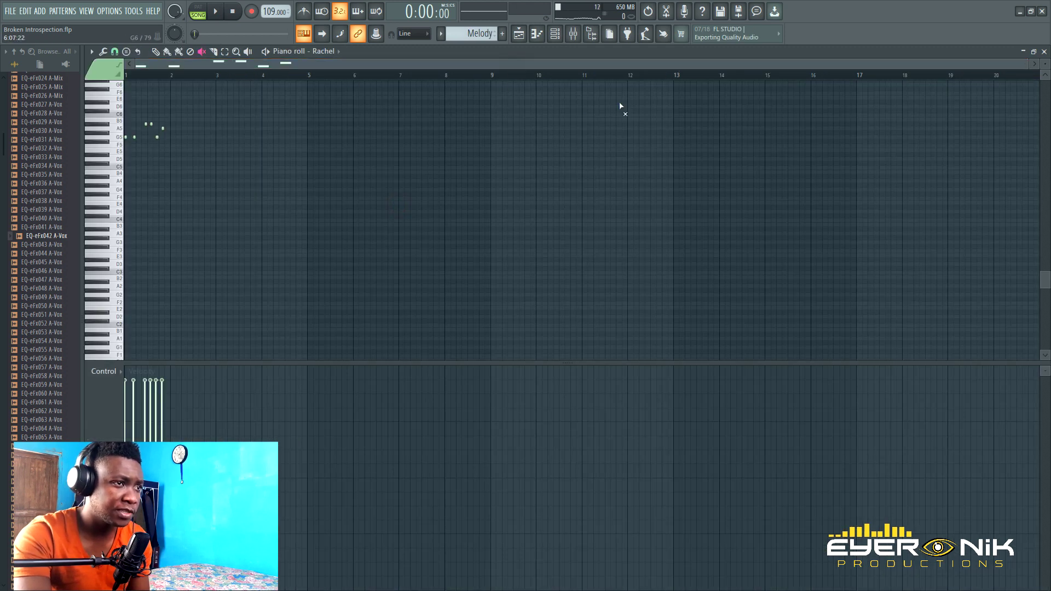
click(215, 14)
click(554, 34)
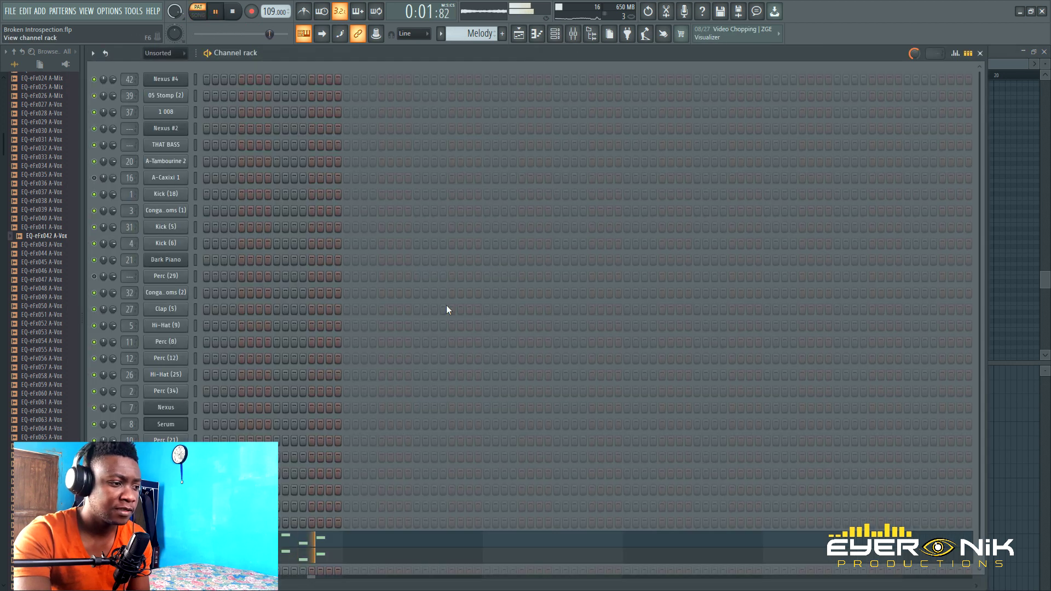
scroll(352, 422, down, 1)
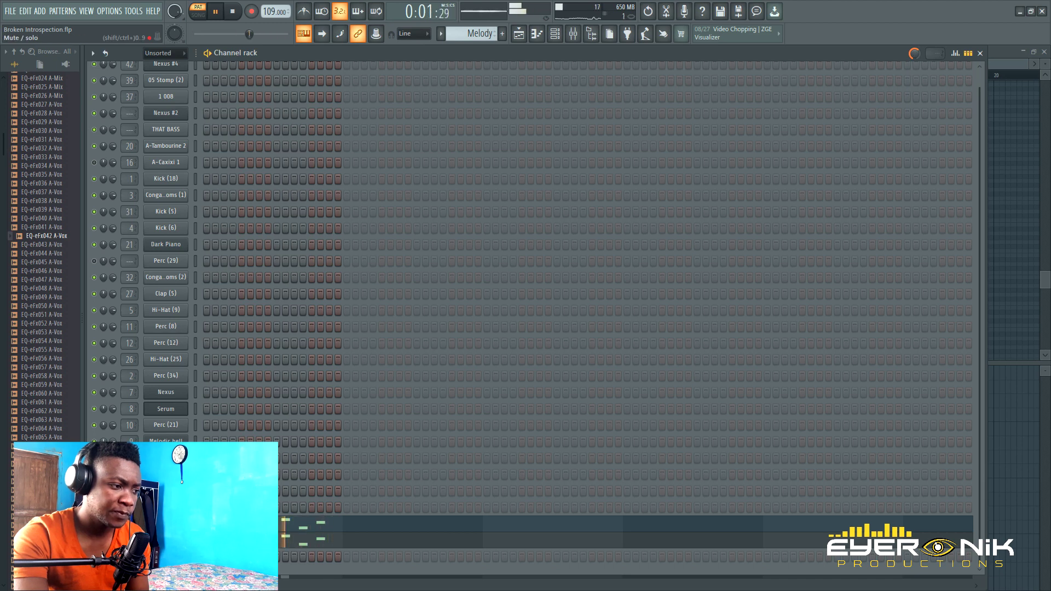
click(240, 10)
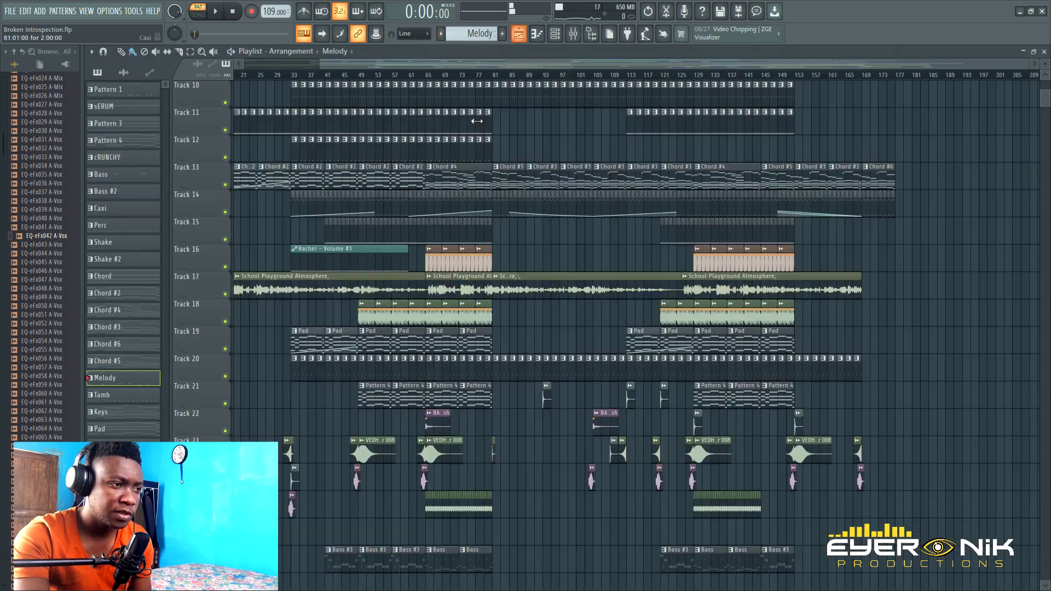
key(F5)
Play the full arrangement from between bars 41 and 45, review the tracks up to Track 3, and stop playback.
click(334, 77)
click(216, 11)
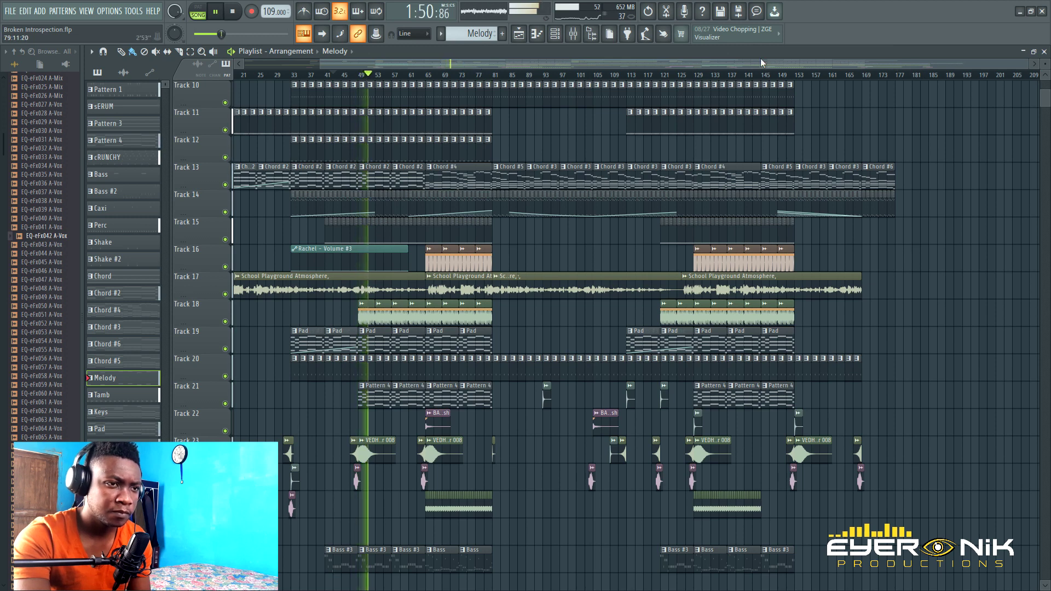
click(1045, 77)
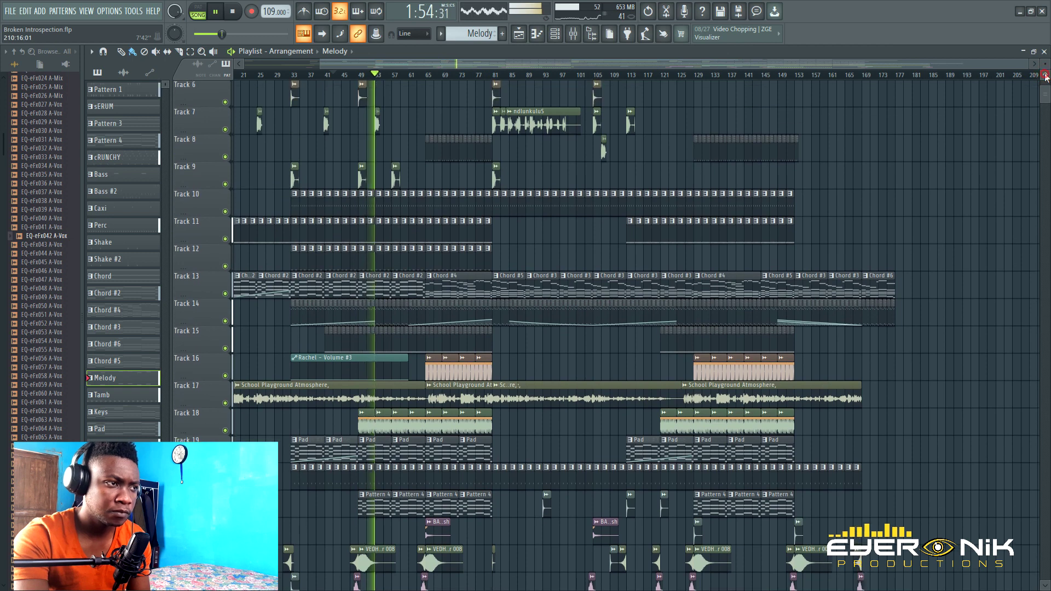
click(1045, 76)
click(1045, 77)
click(1046, 77)
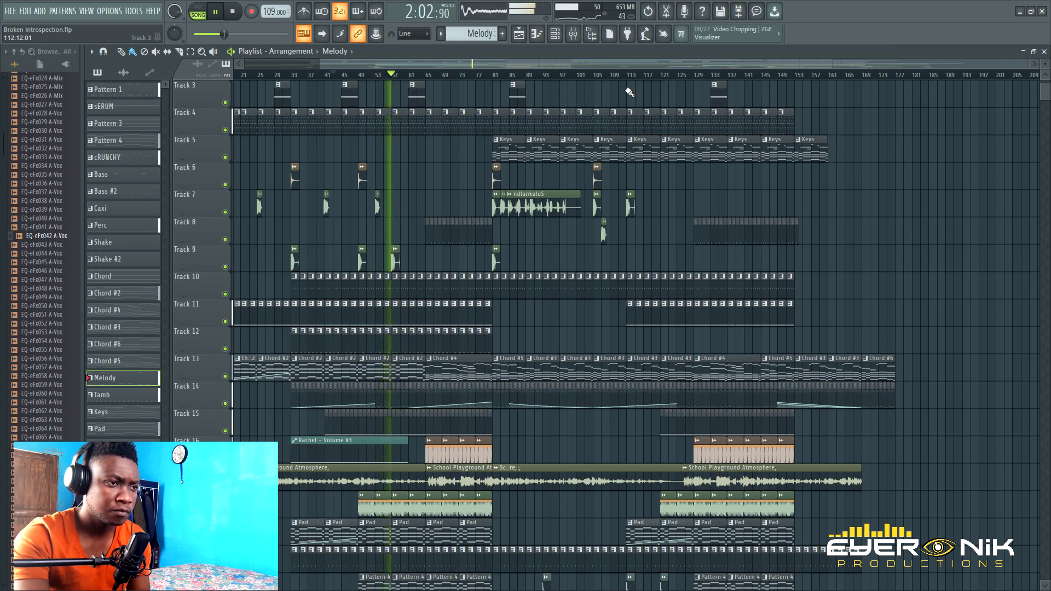
click(232, 12)
click(232, 12)
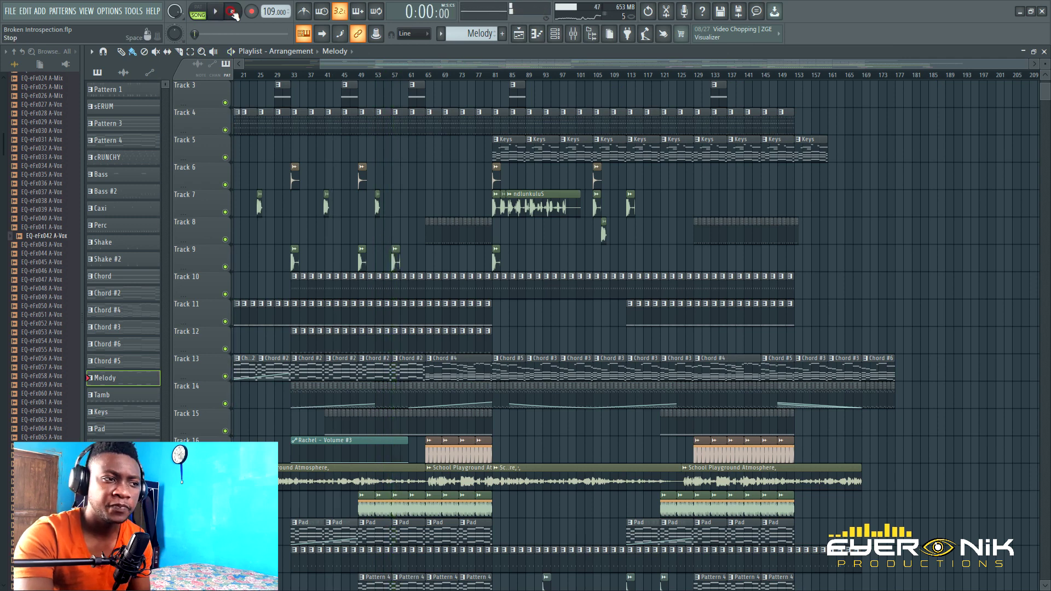
Set the song position to bar 81, open the Keys pattern from Track 5 in the piano roll, play it through and stop.
click(495, 77)
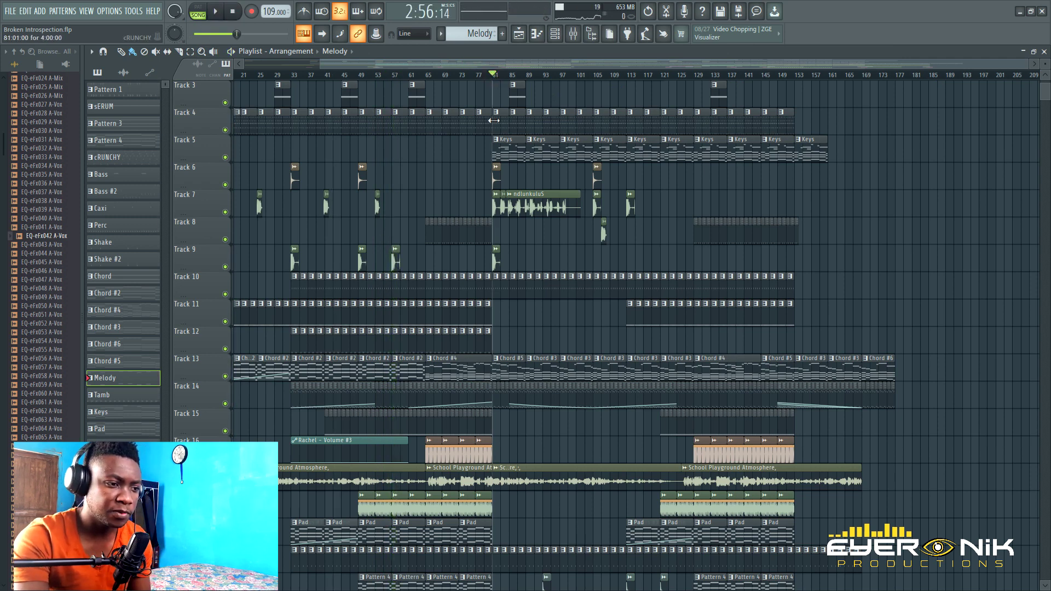
scroll(635, 436, down, 3)
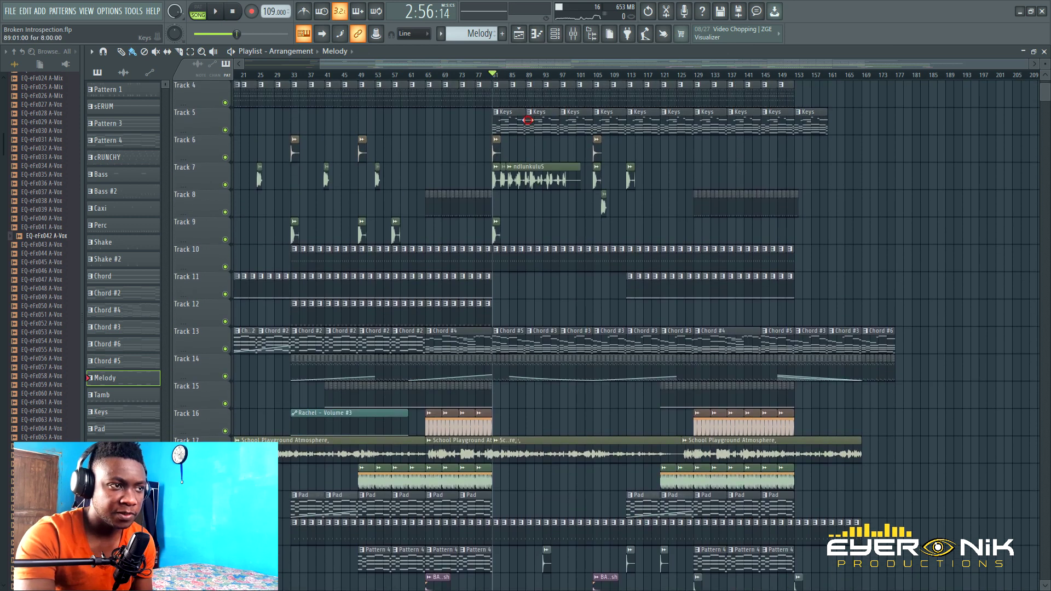
double_click(249, 59)
click(217, 11)
scroll(625, 242, up, 6)
scroll(682, 192, up, 2)
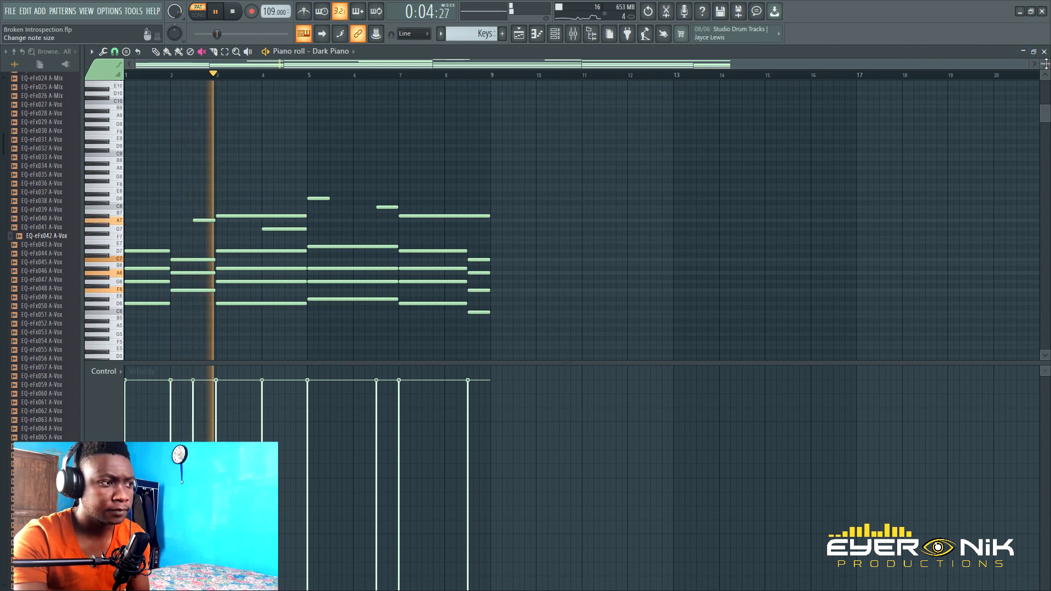
scroll(904, 155, up, 3)
scroll(904, 155, down, 2)
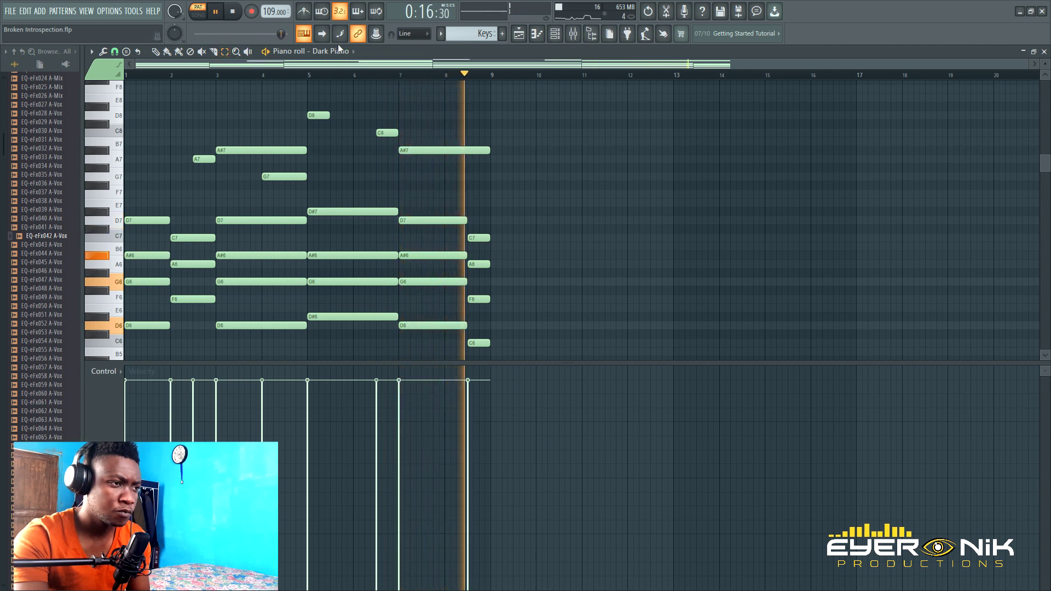
click(233, 12)
click(233, 12)
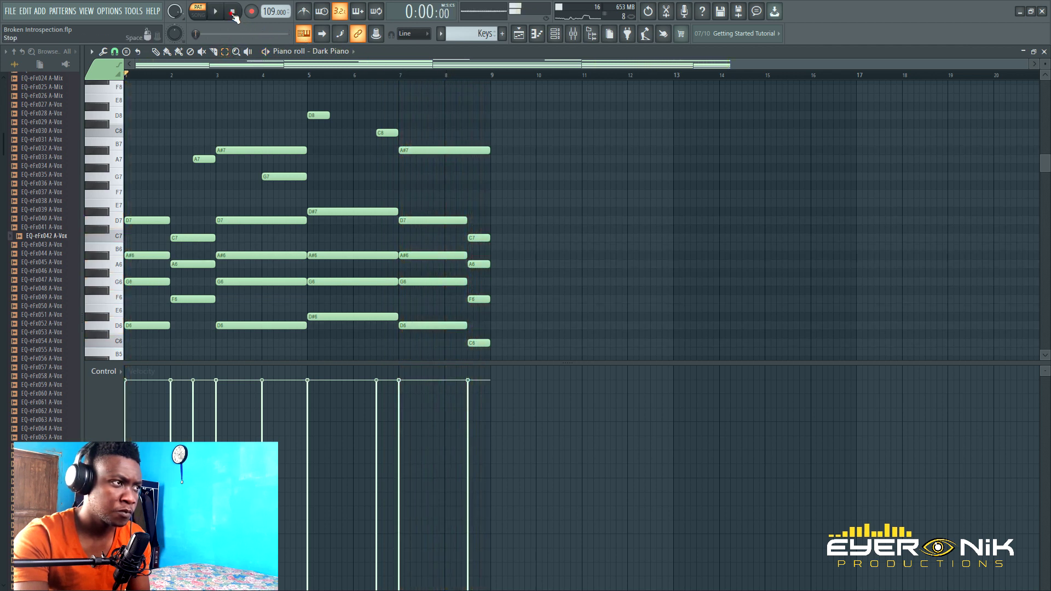
Select the lower chord notes, switch the selection to the upper melody notes from G7 to D8 in Keys, and return to the playlist.
drag(458, 193, 124, 345)
drag(475, 102, 189, 206)
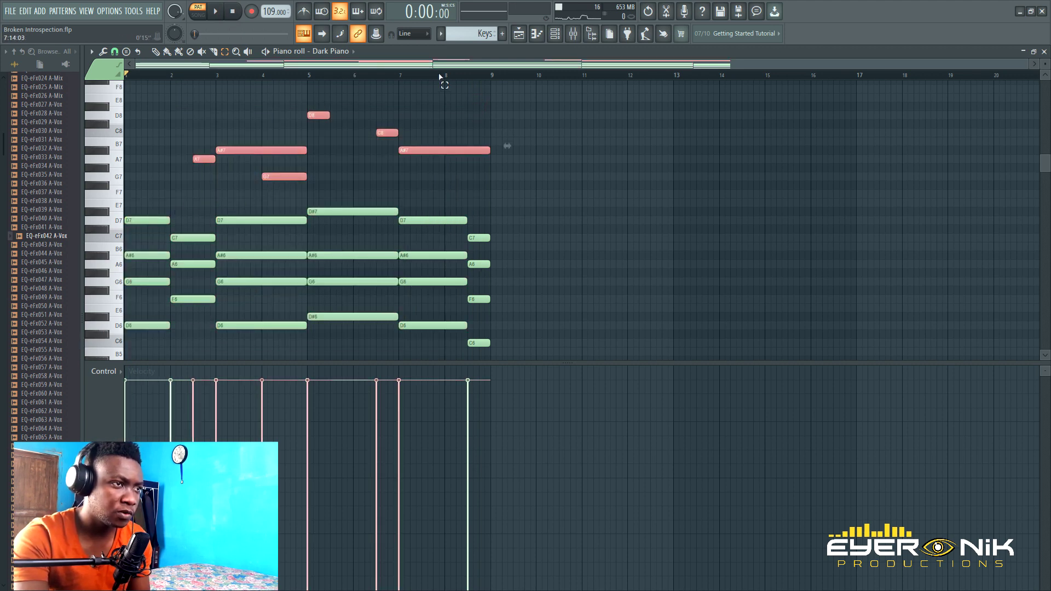
click(519, 34)
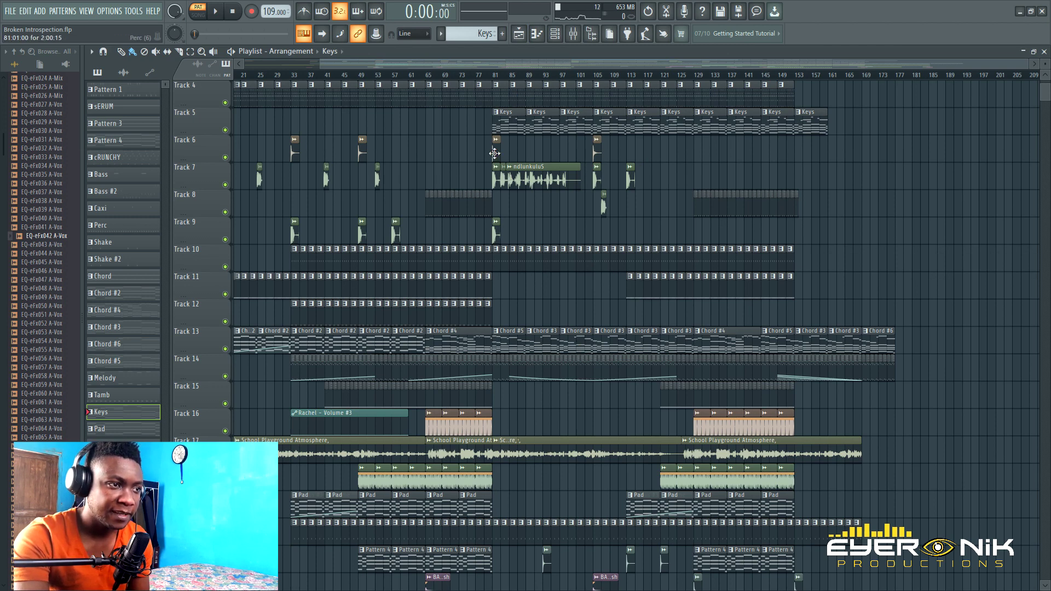
Solo the vocal clips on Track 7 and play them from bar 81.
right_click(225, 185)
click(496, 76)
click(219, 18)
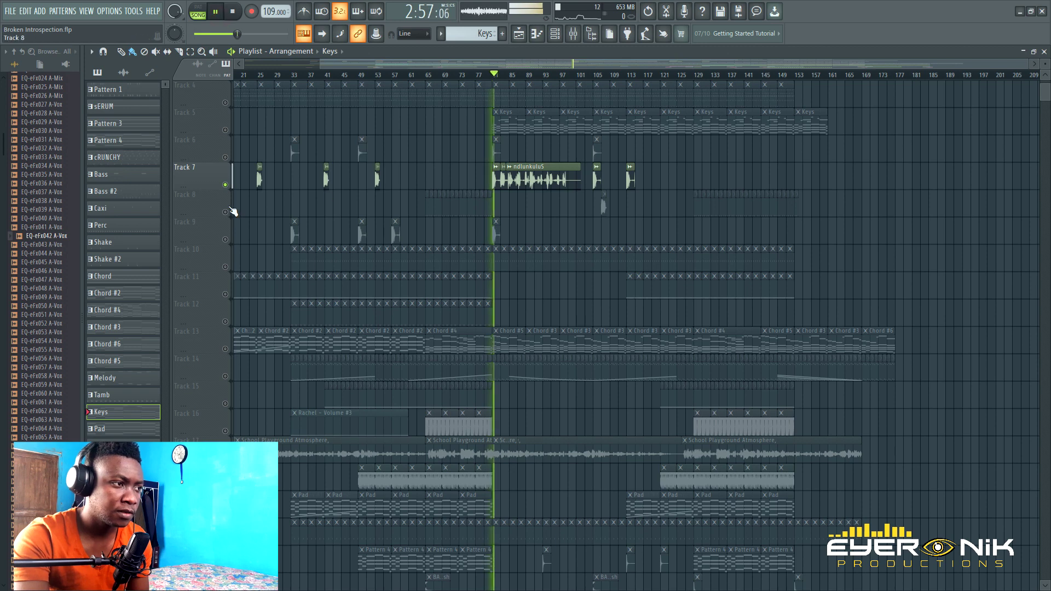
Unmute the Keys on Track 5 and the chords on Track 13 during vocal playback, and stop the song.
click(225, 130)
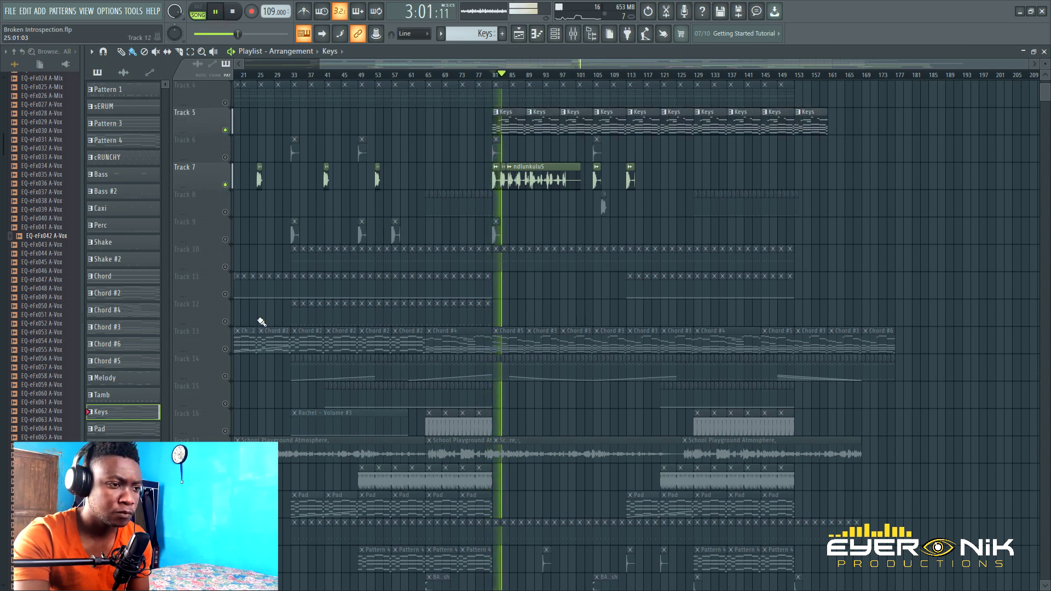
scroll(269, 315, down, 1)
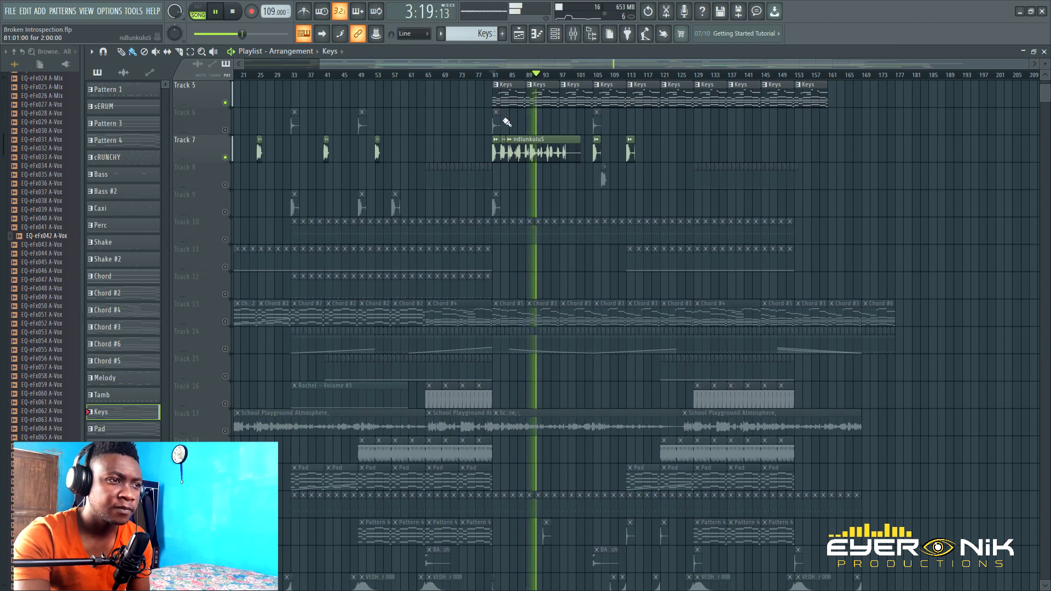
drag(484, 66, 508, 65)
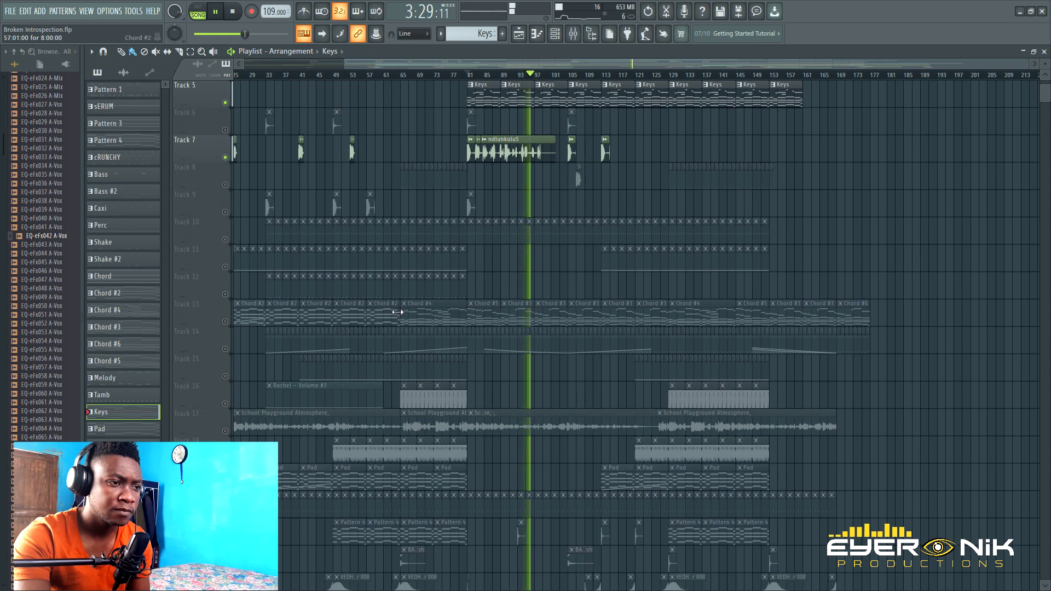
click(225, 322)
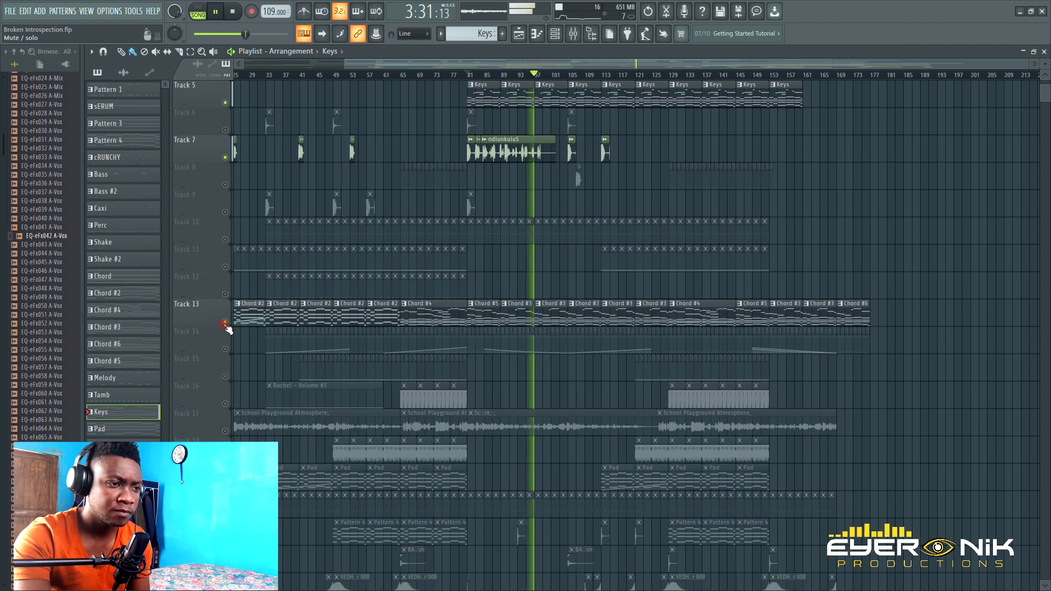
click(234, 10)
click(239, 8)
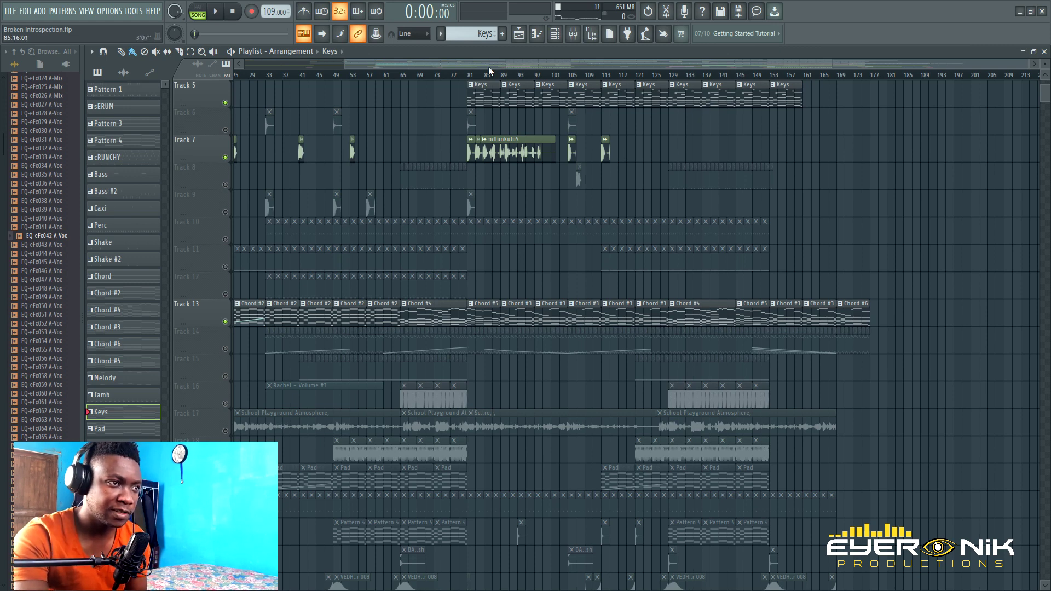
Play the opening section around bar 17 with only the Track 7 vocals and Track 13 chords sounding.
scroll(602, 142, left, 5)
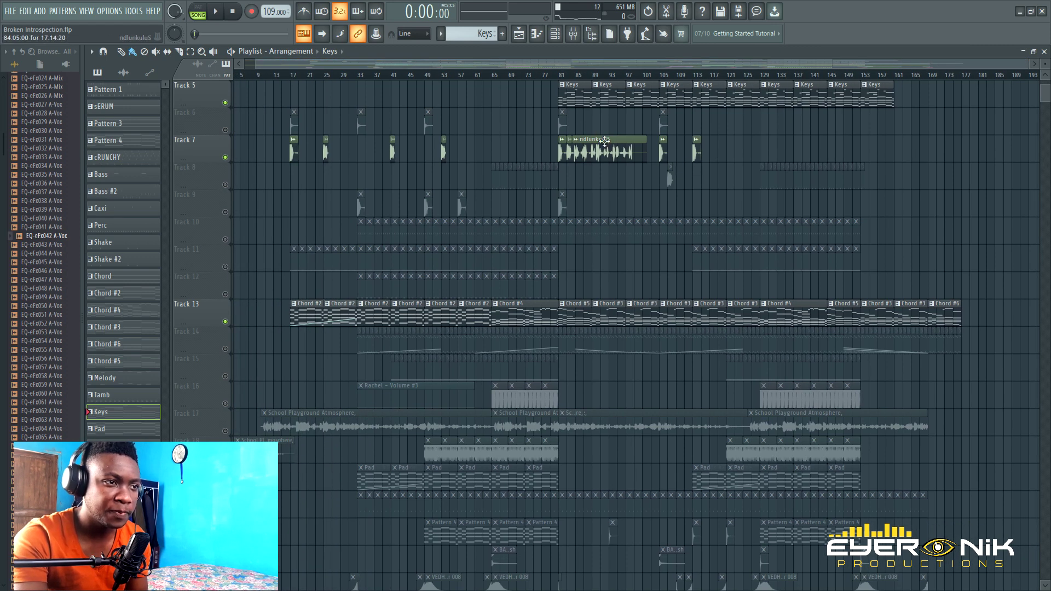
key(space)
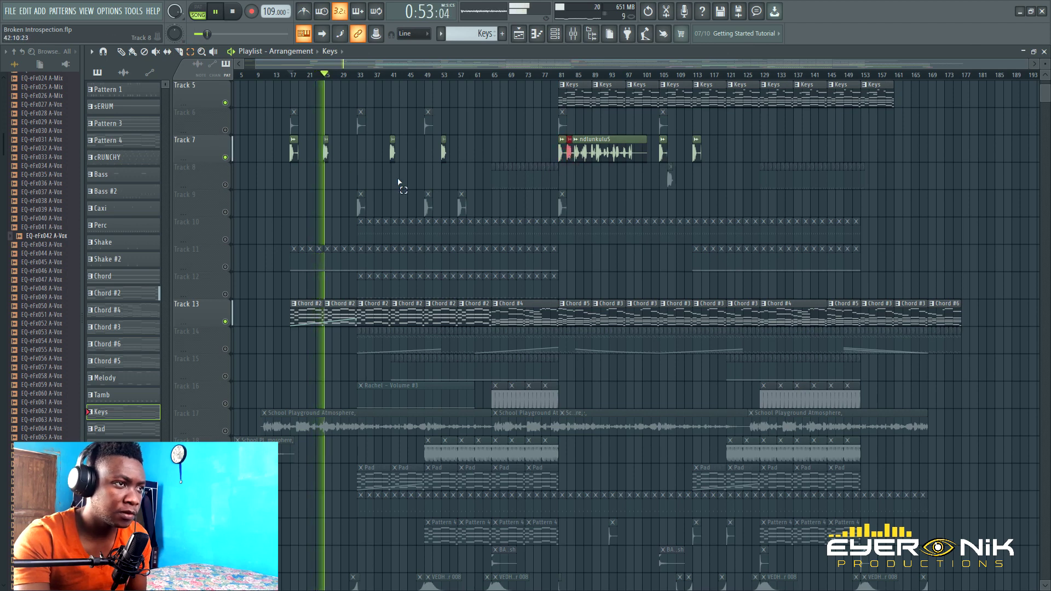
drag(404, 63, 439, 63)
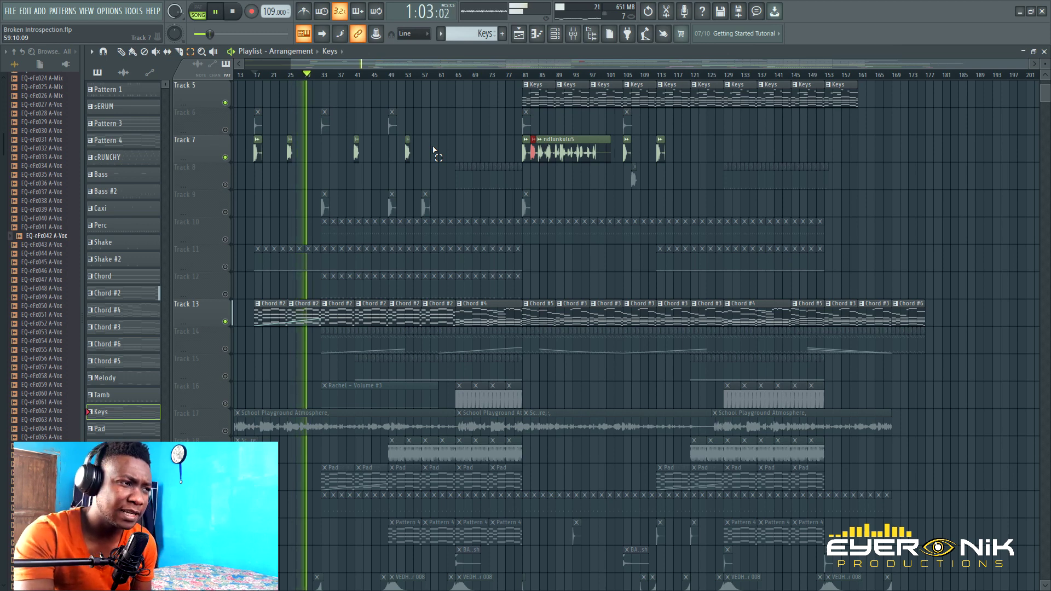
Unmute Tracks 6, 9, 14 and 19 during playback to layer in effects, melody and pads, and stop the song.
click(226, 212)
click(224, 129)
click(225, 348)
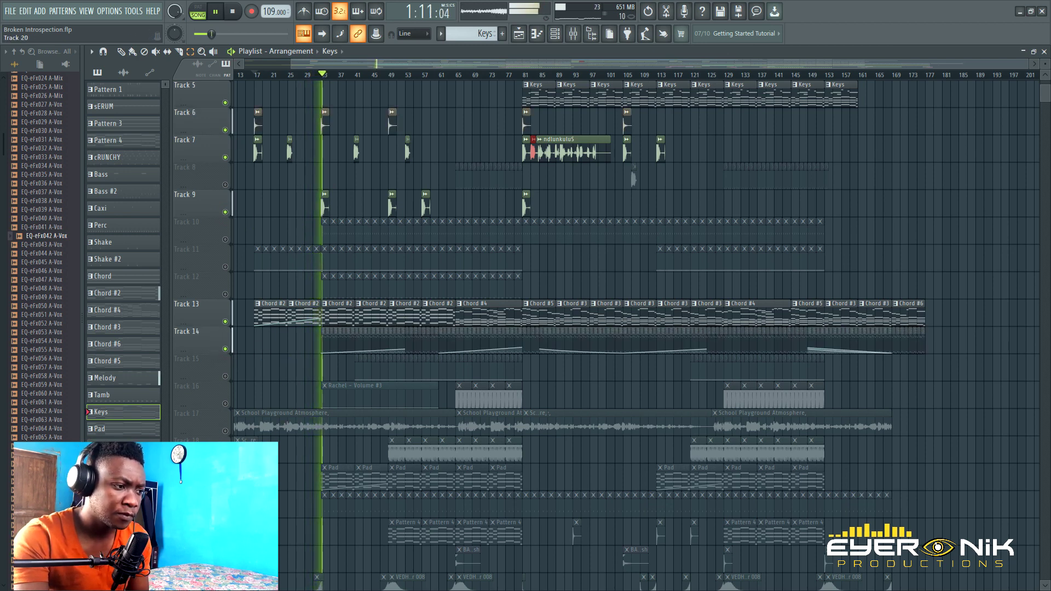
click(225, 486)
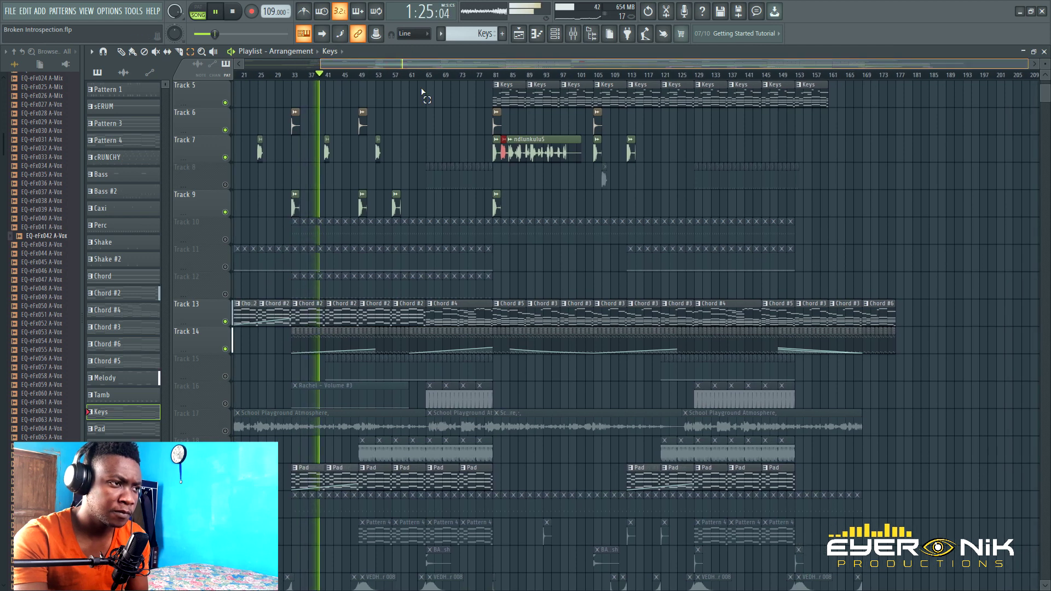
scroll(386, 244, up, 4)
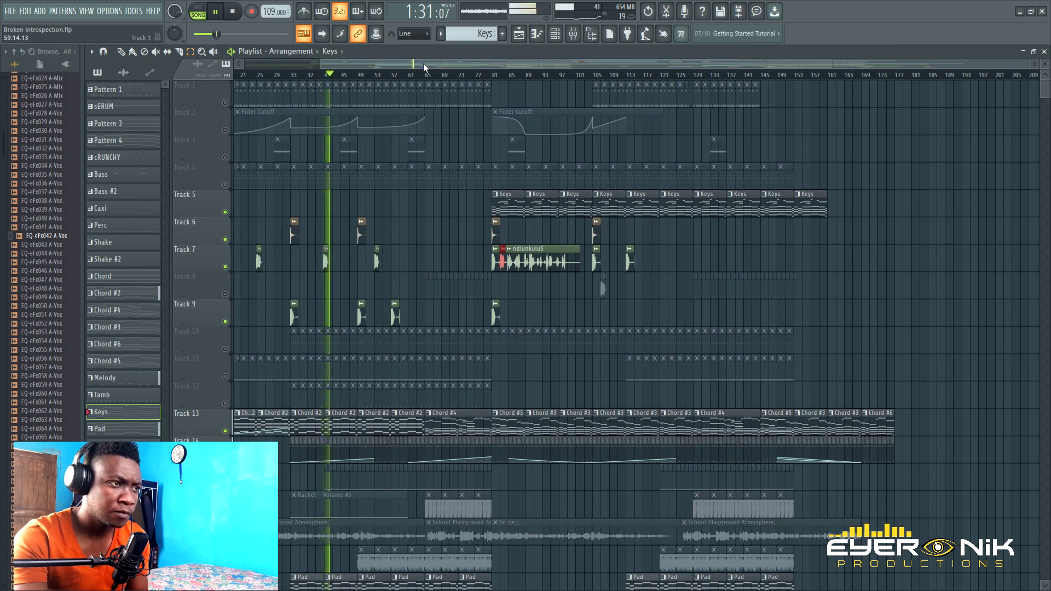
drag(451, 61, 474, 59)
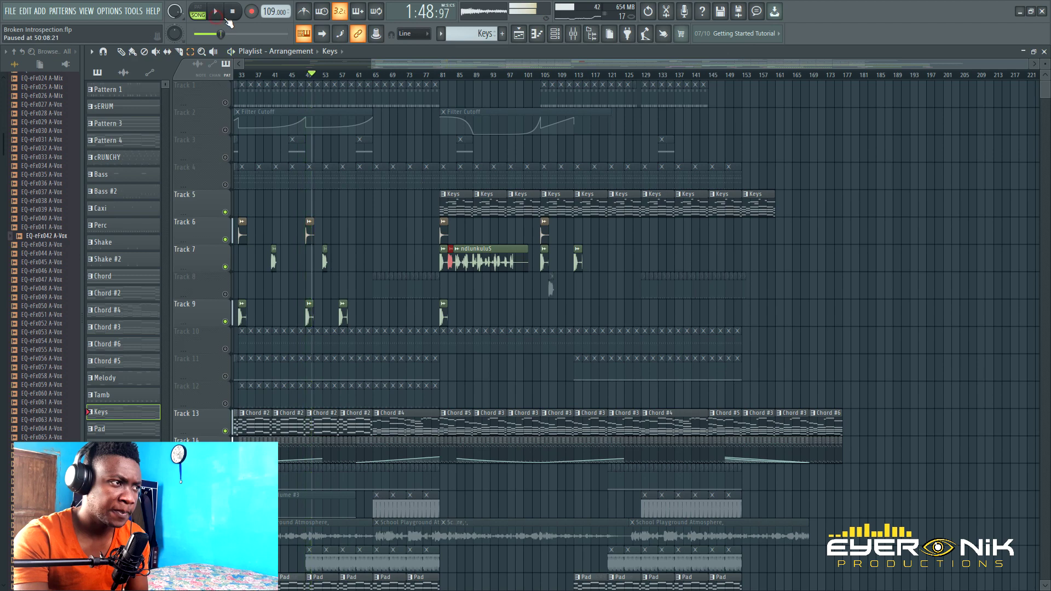
click(232, 11)
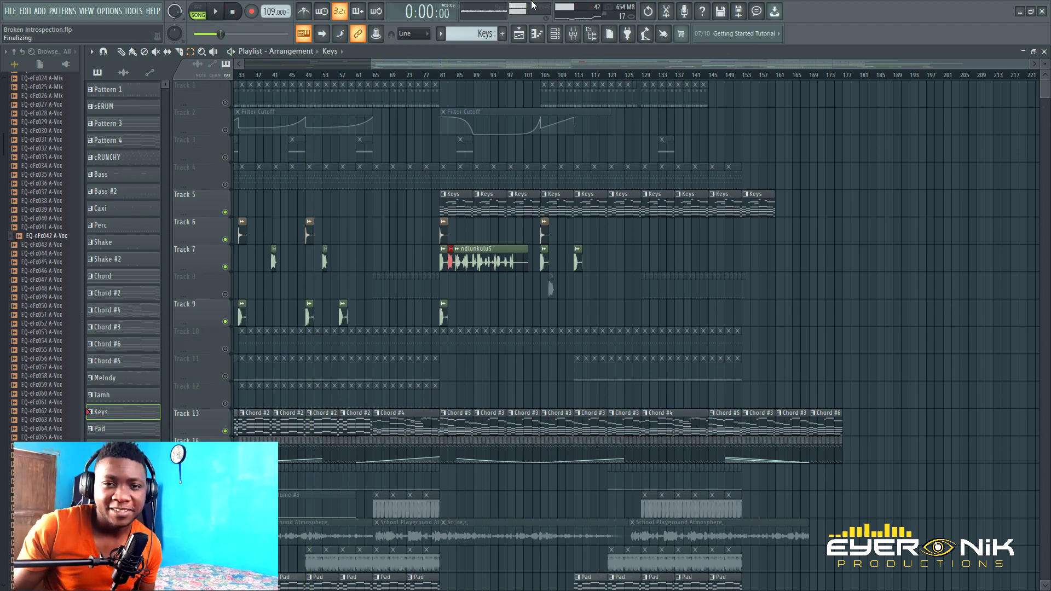